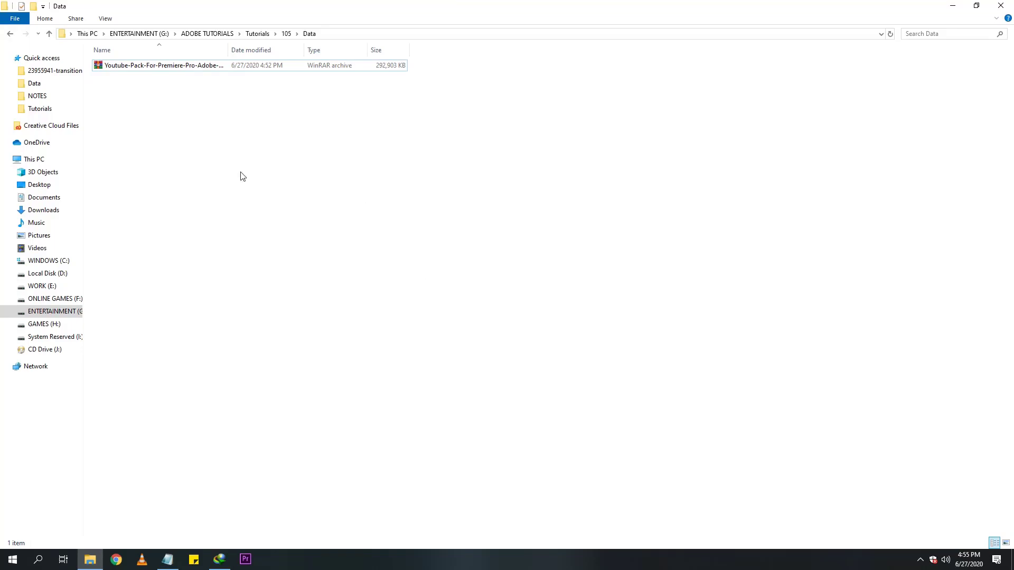
Extract the Youtube-Pack archive into the Data folder, entering the archive password
click(233, 64)
right_click(191, 67)
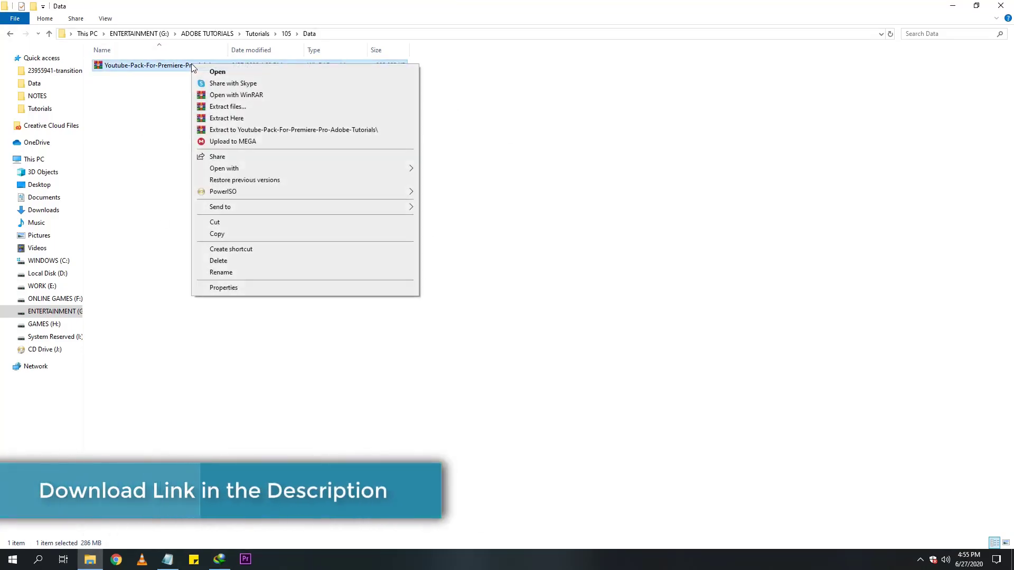
click(248, 131)
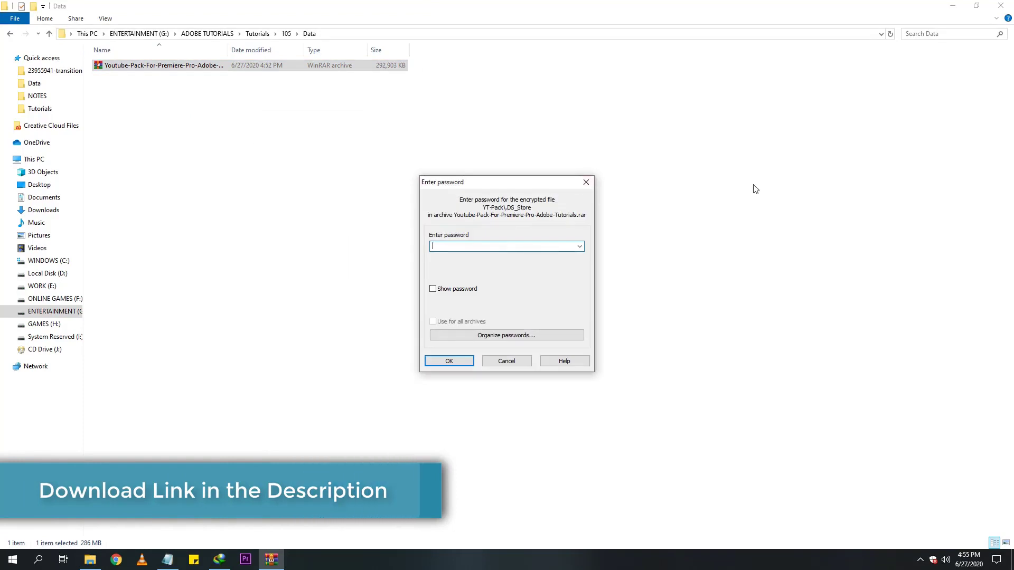
text(**************)
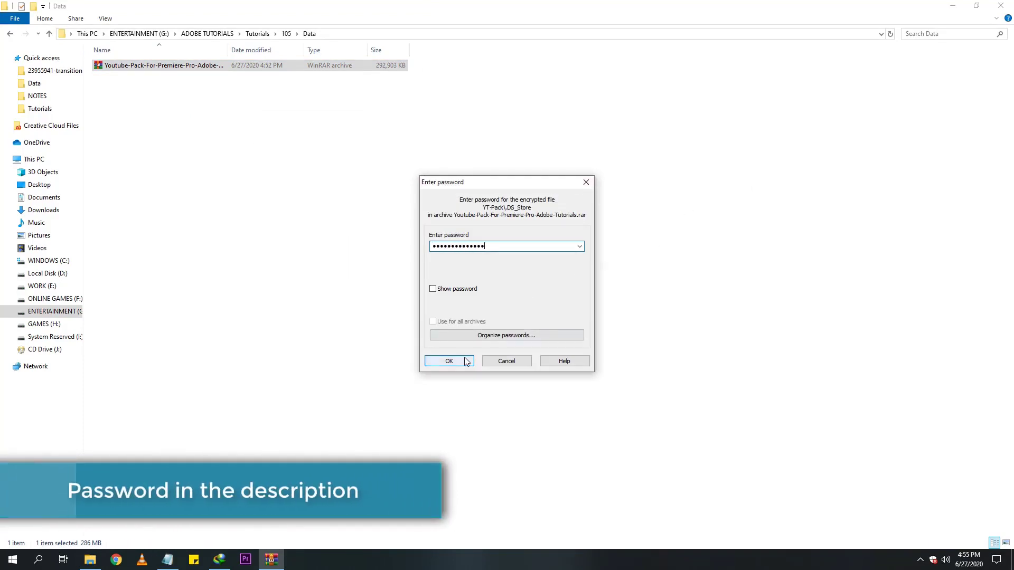
click(467, 361)
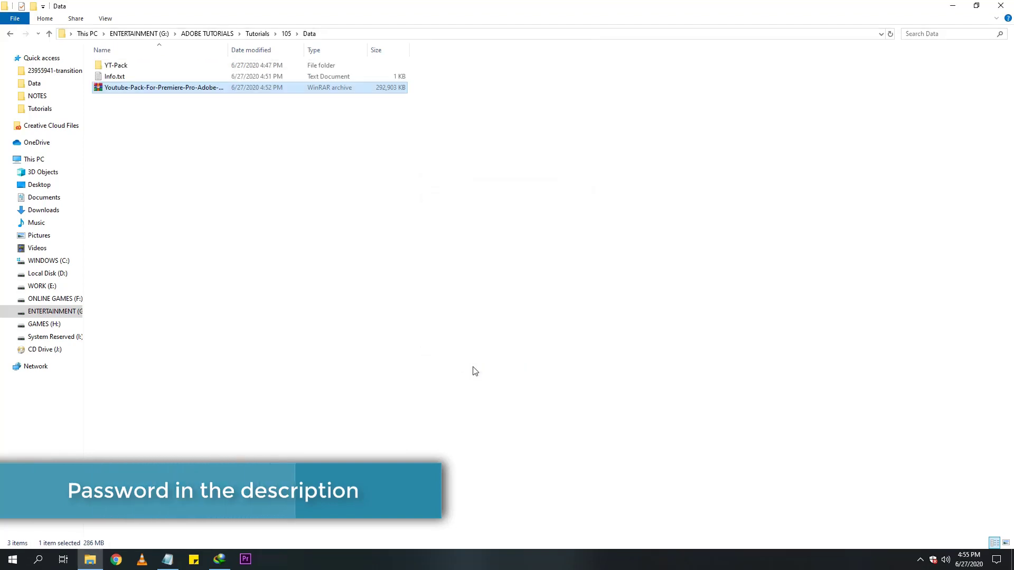
click(254, 174)
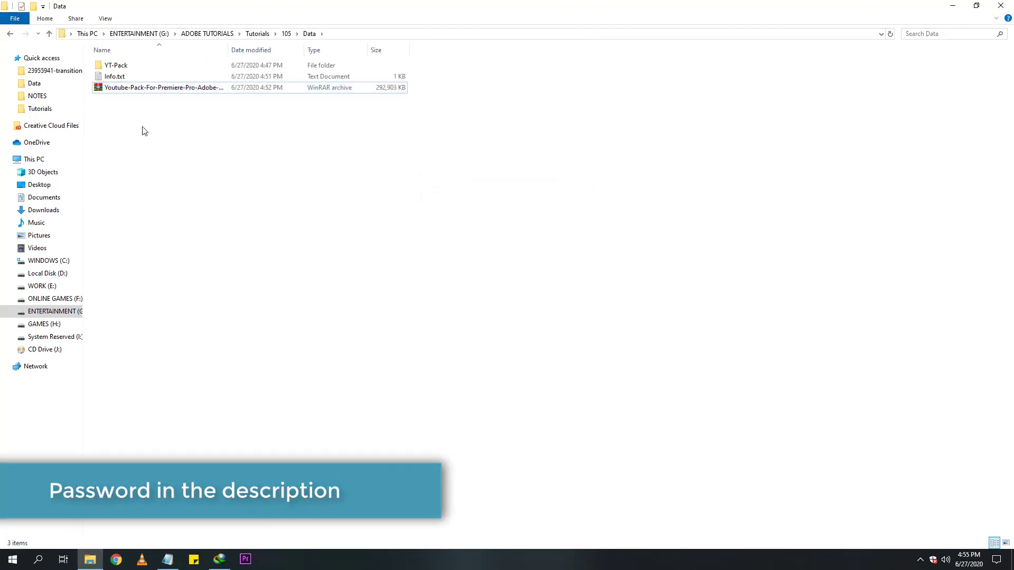
double_click(113, 77)
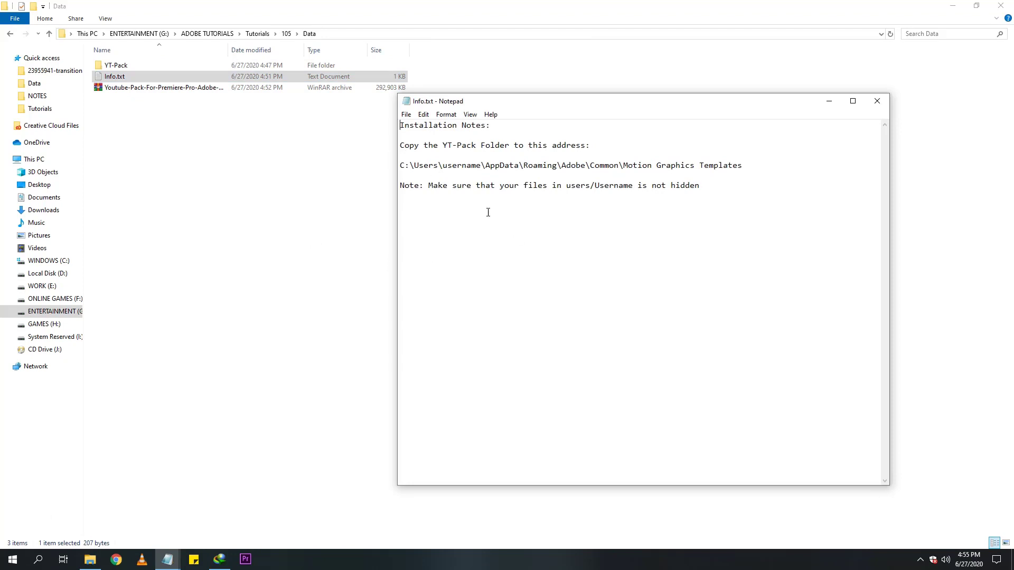
drag(699, 185, 651, 185)
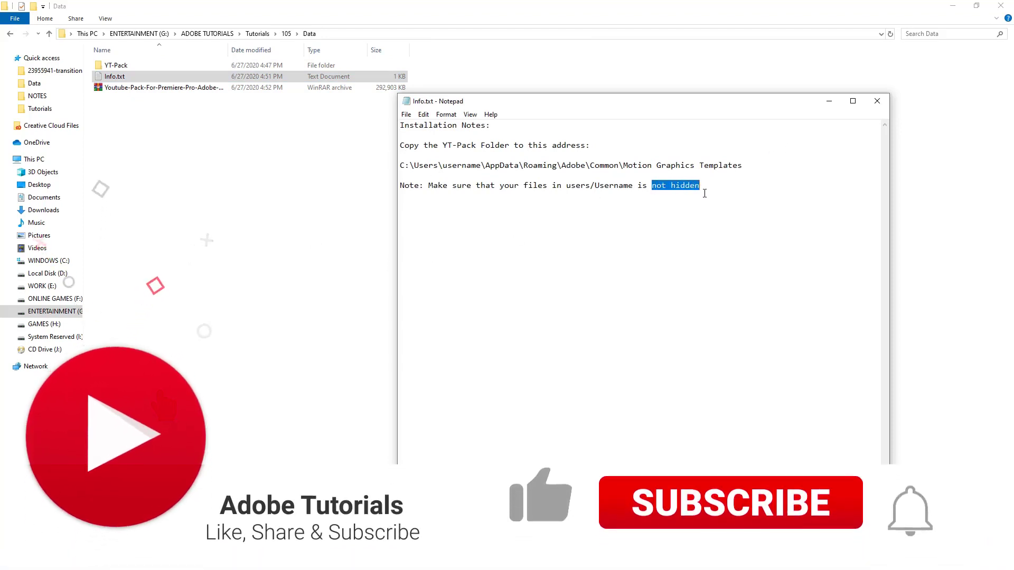
click(700, 185)
click(874, 102)
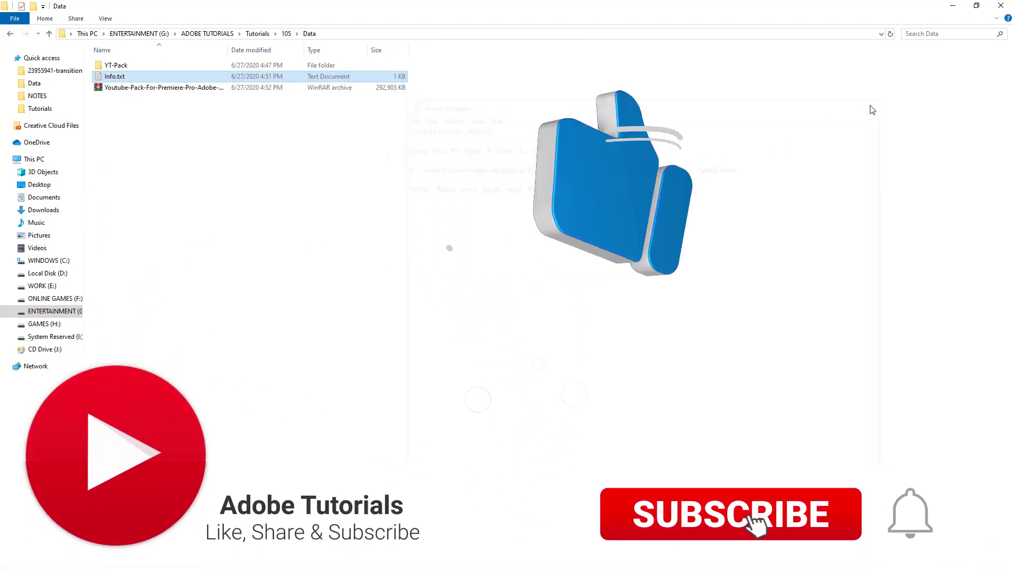
Copy the YT-Pack folder, go to the user's home folder on C:, and show hidden items
right_click(120, 69)
click(171, 313)
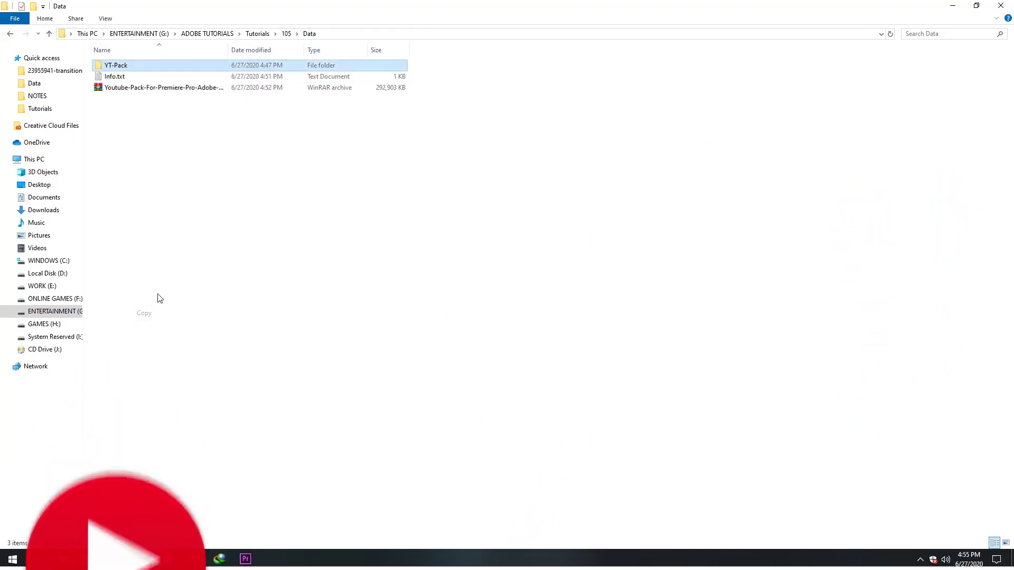
click(69, 262)
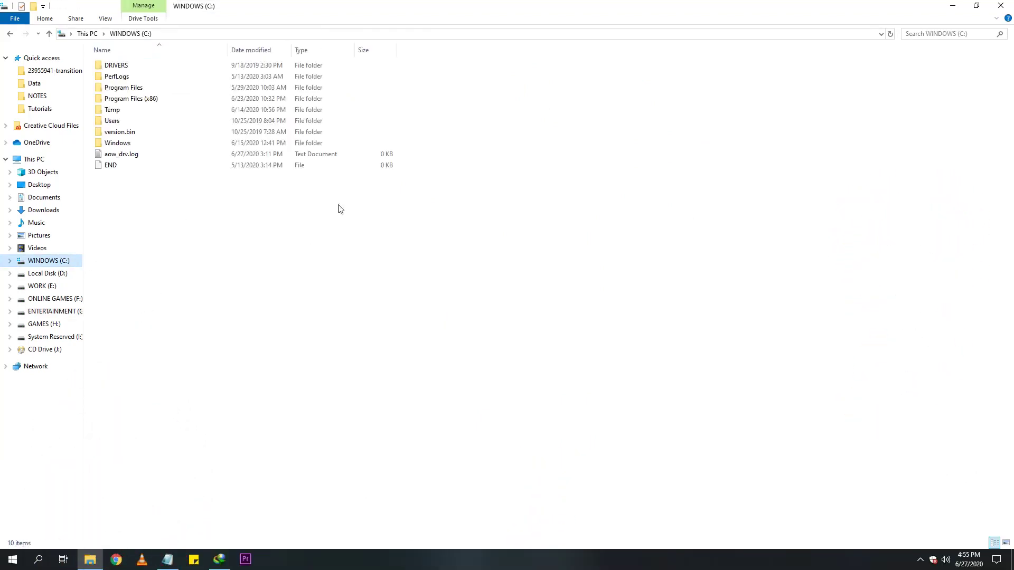
double_click(127, 124)
double_click(130, 70)
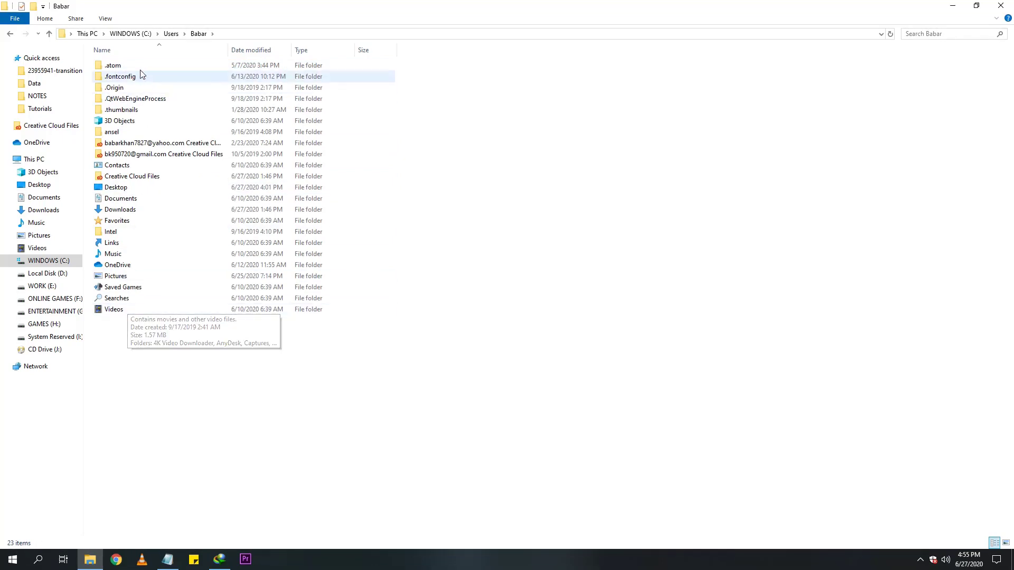
click(107, 18)
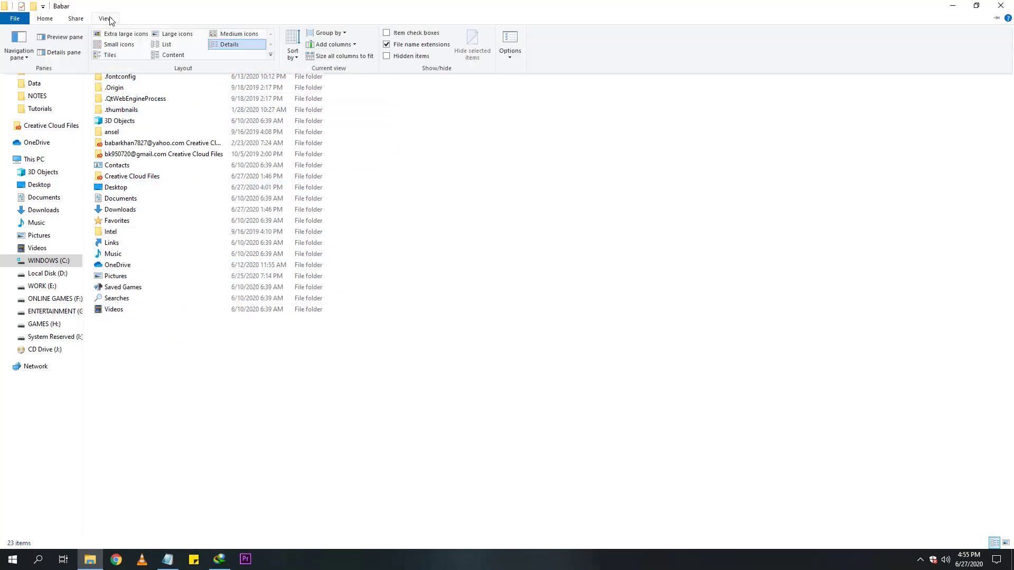
click(387, 56)
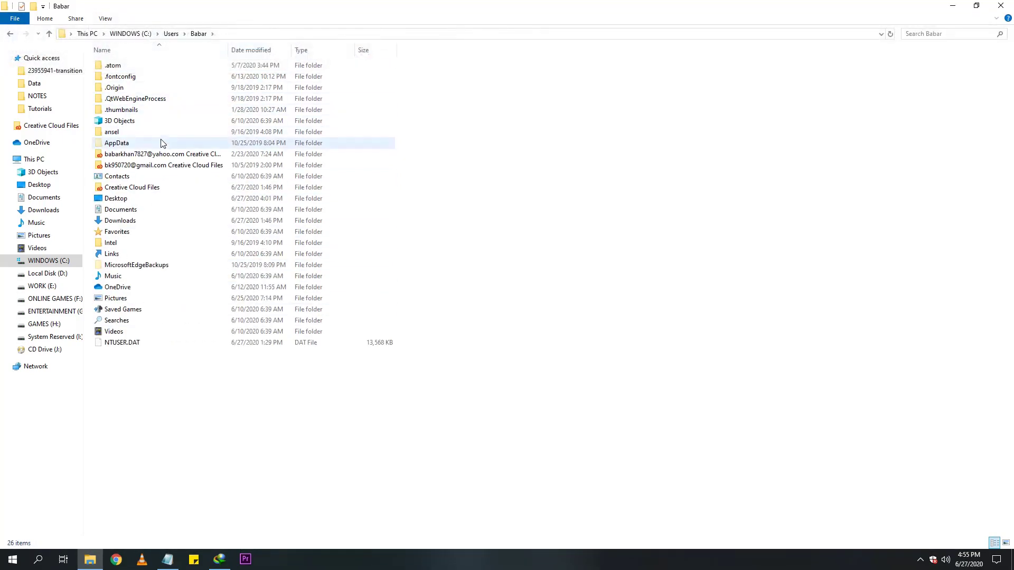
Paste YT-Pack into AppData\Roaming\Adobe\Common\Motion Graphics Templates, then launch Premiere Pro
double_click(120, 147)
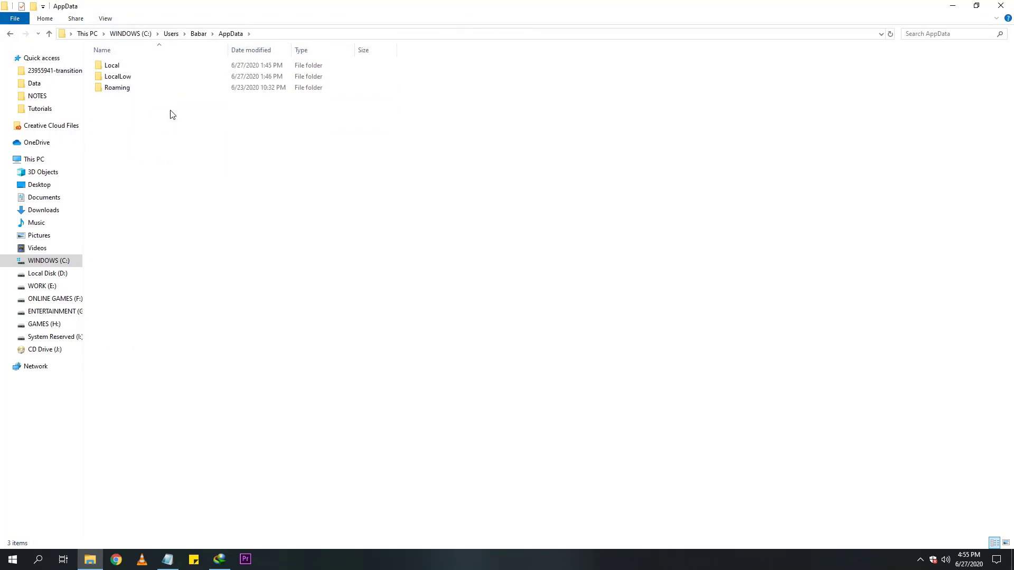
click(126, 90)
double_click(127, 93)
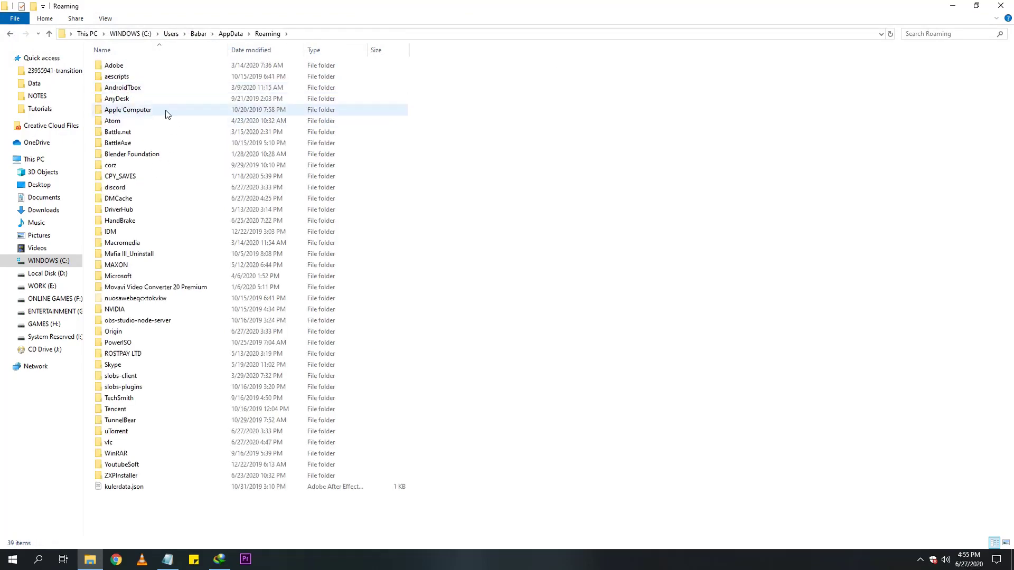
double_click(113, 65)
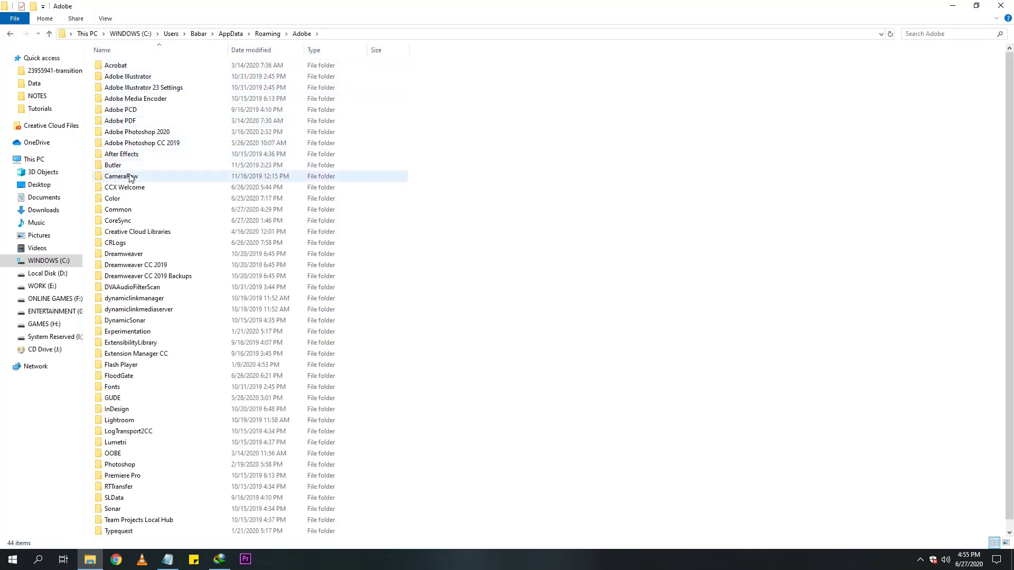
click(126, 211)
double_click(125, 211)
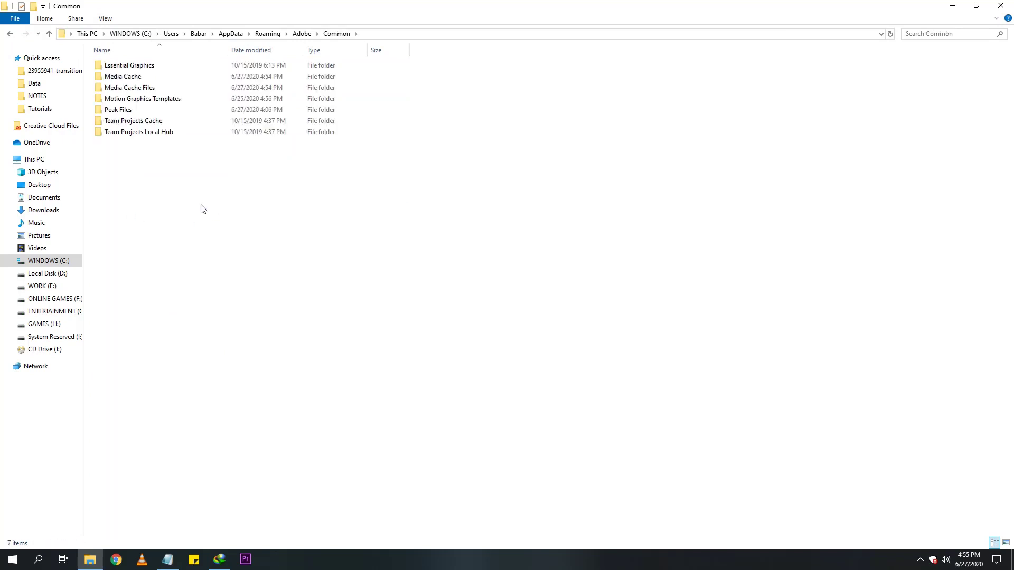
double_click(166, 101)
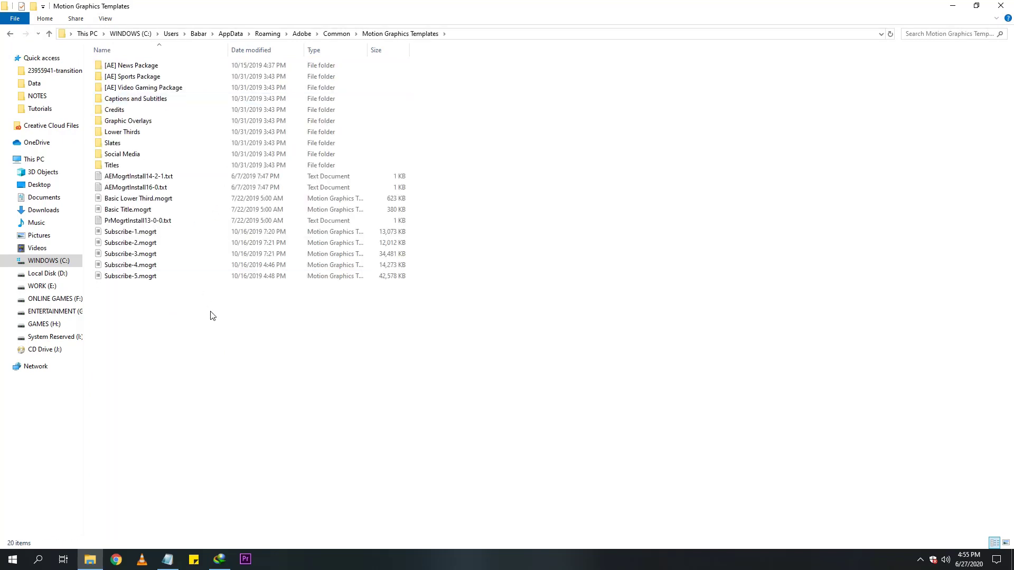
right_click(620, 116)
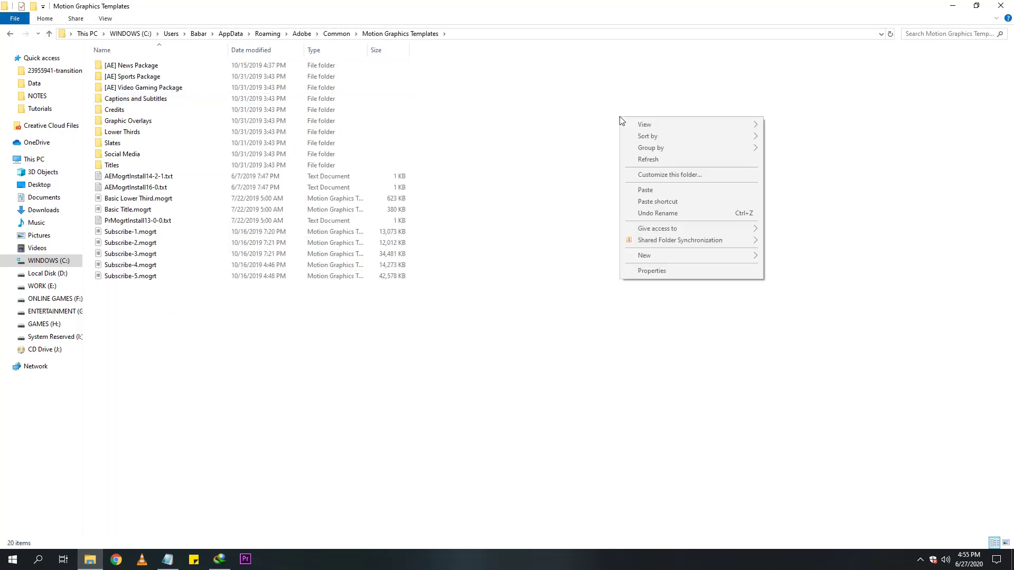
click(653, 190)
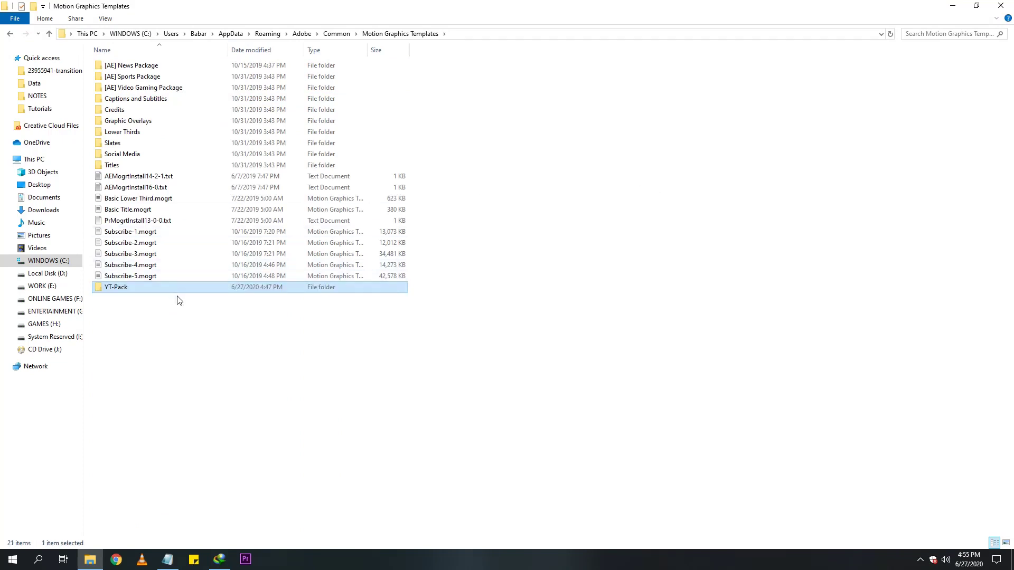
click(126, 306)
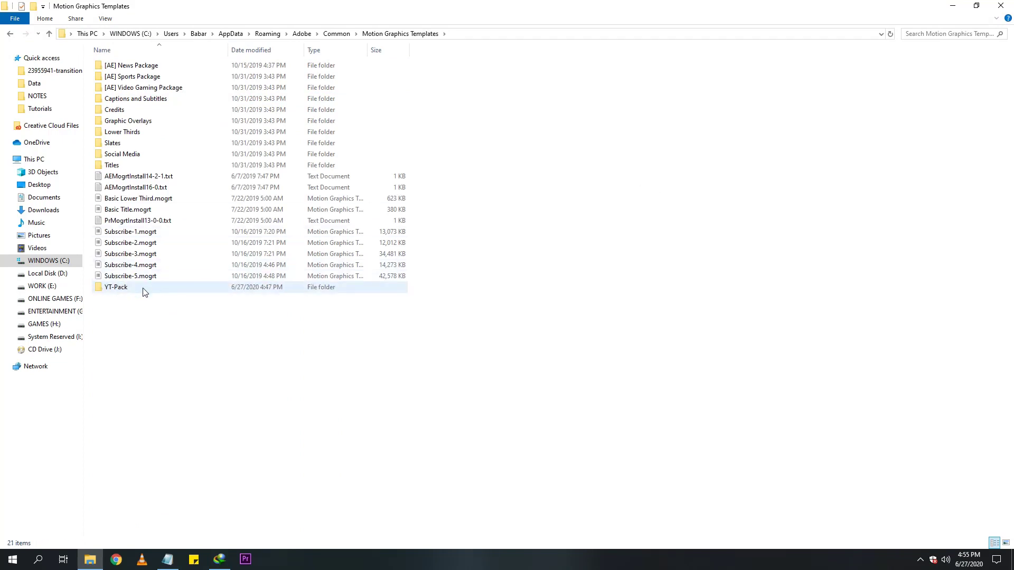
click(248, 564)
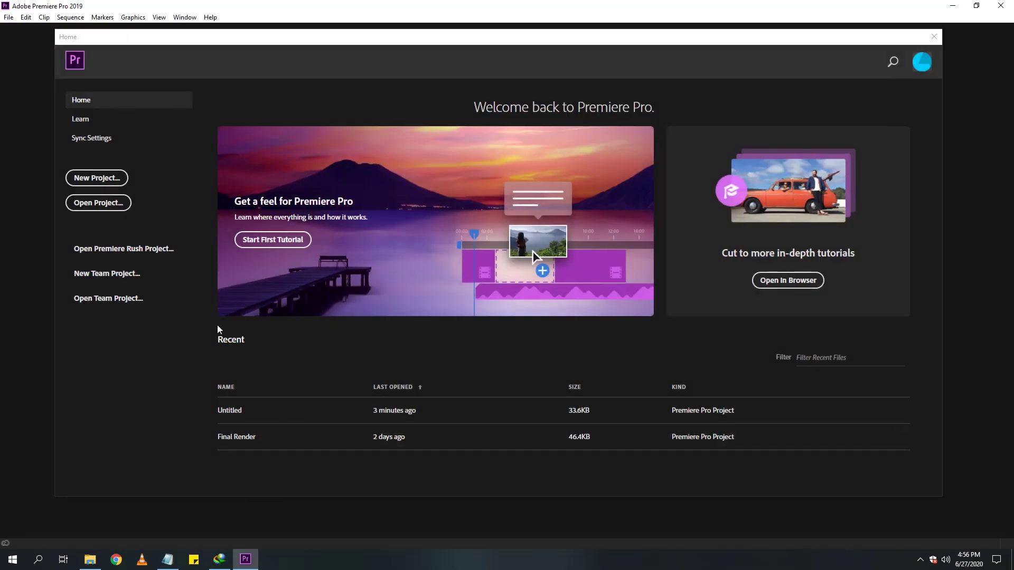
Create a new Untitled project, overwriting the old one, and switch to the Graphics workspace
click(99, 178)
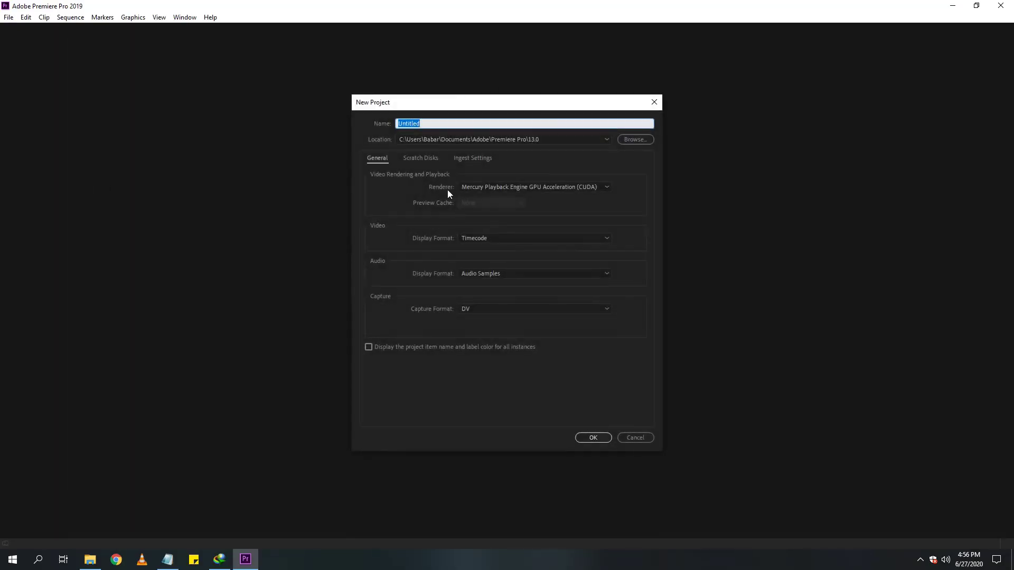
click(593, 437)
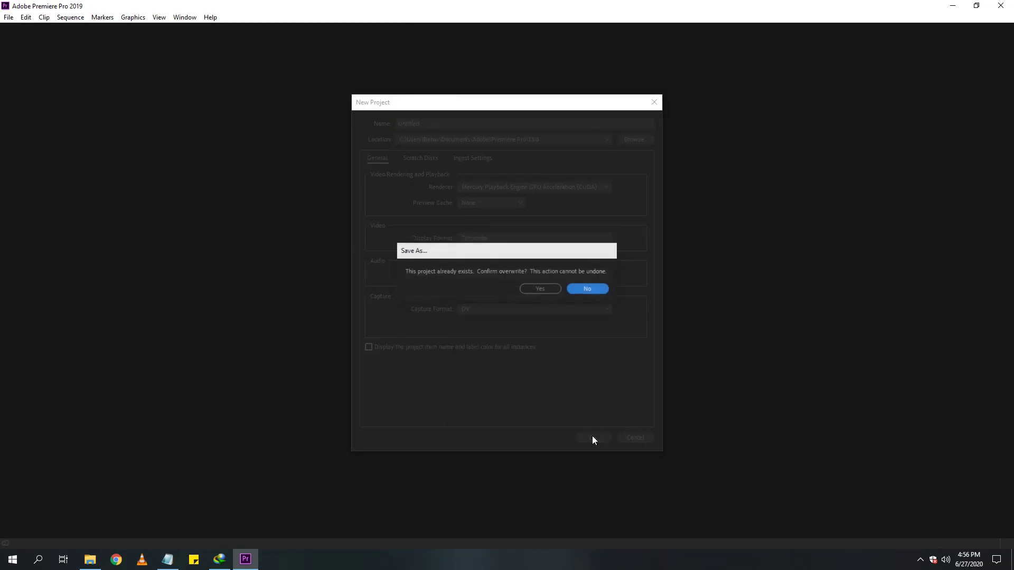
click(540, 289)
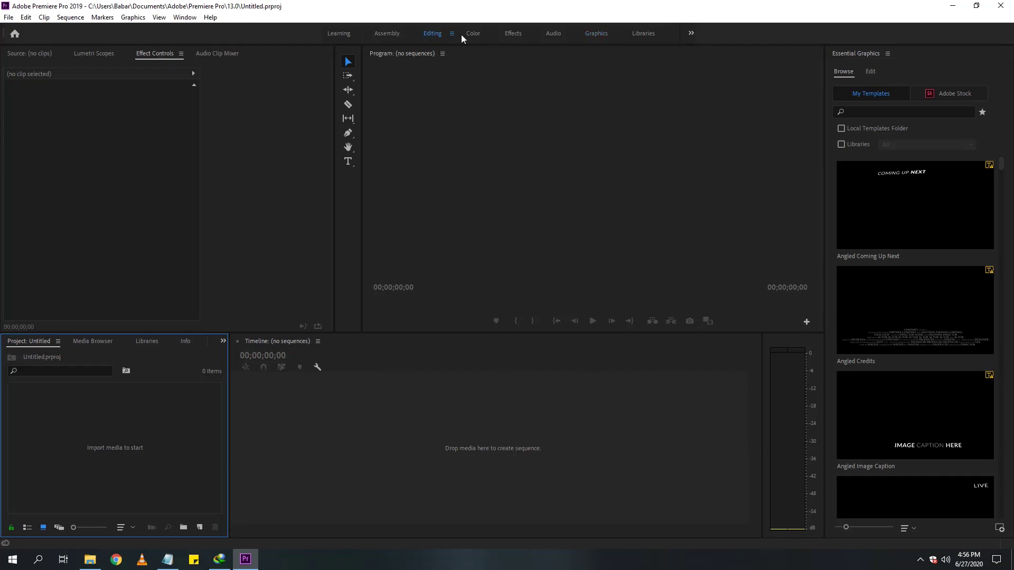
click(517, 36)
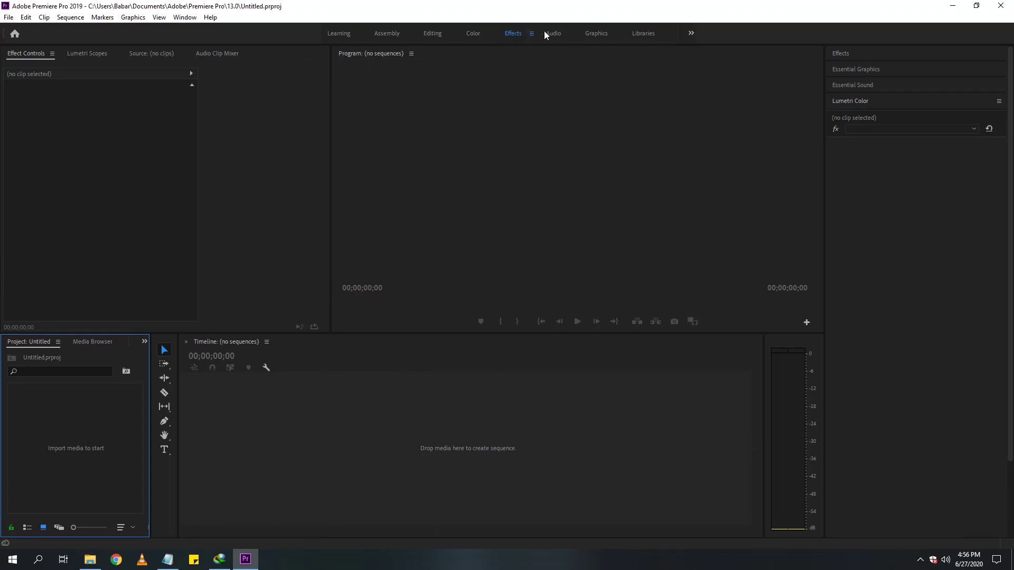
click(596, 34)
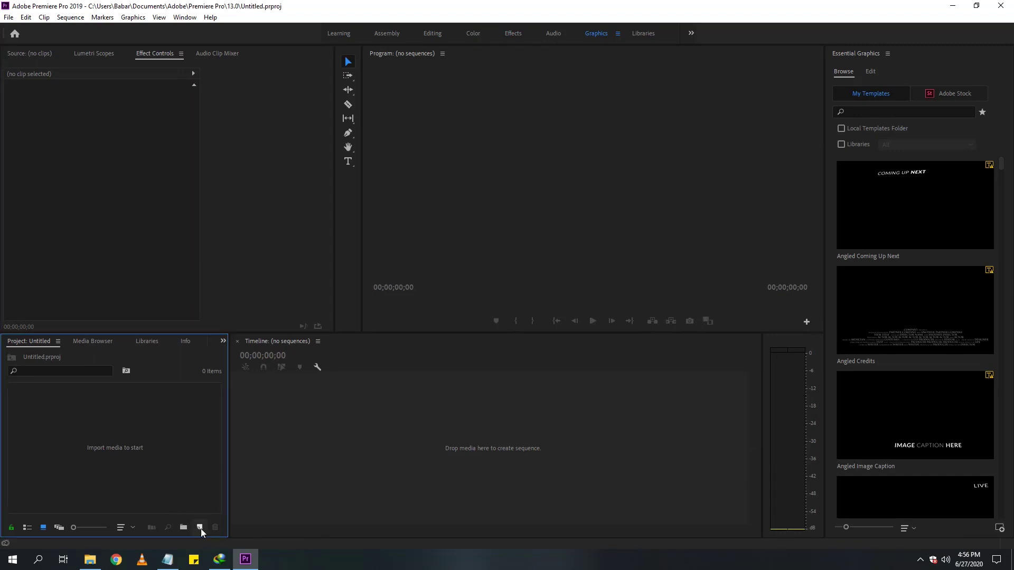
right_click(153, 448)
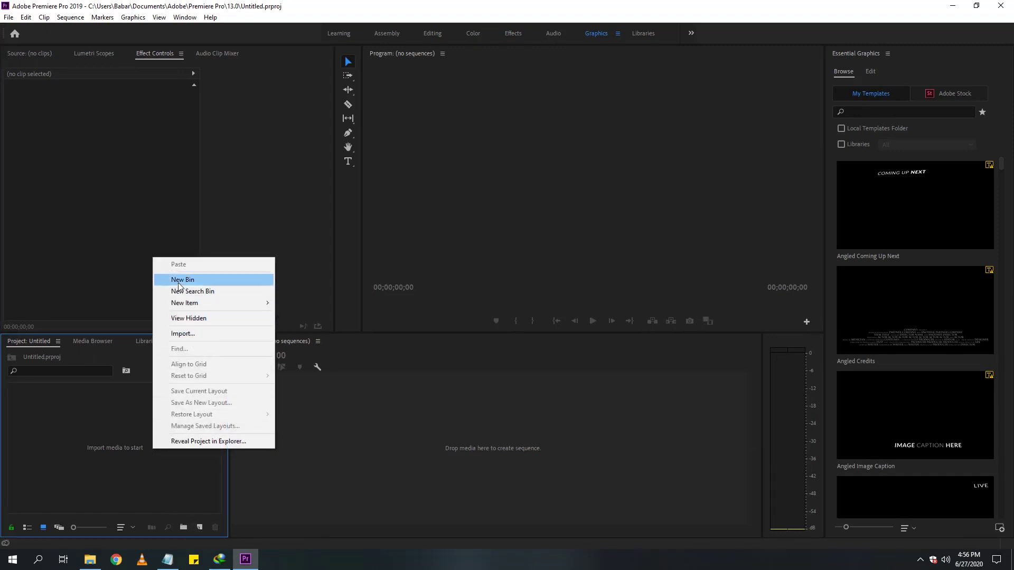
Create a 1920×1080 black video, build a sequence from it, and lengthen it to 10:16
mouse_move(202, 304)
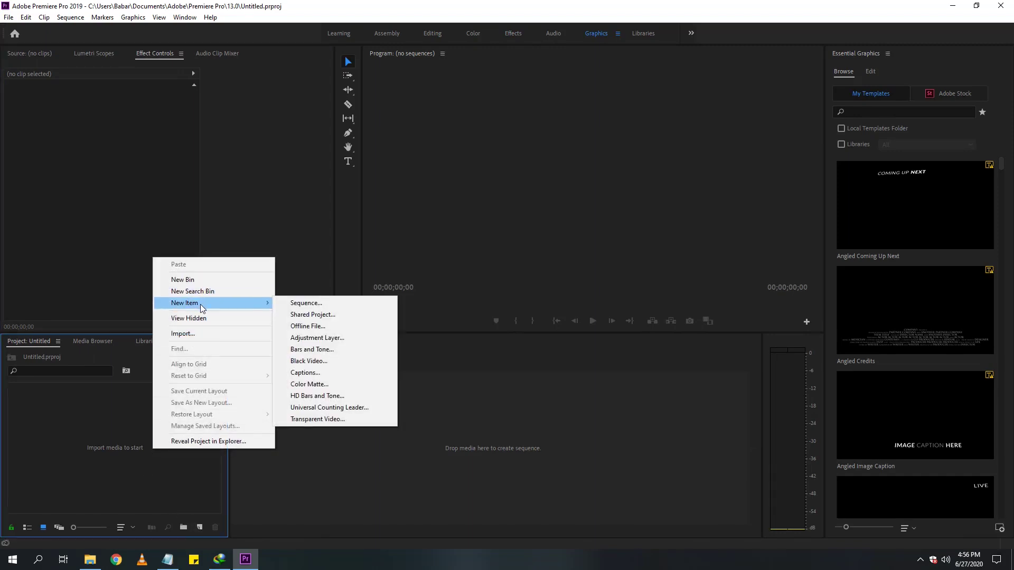
click(334, 364)
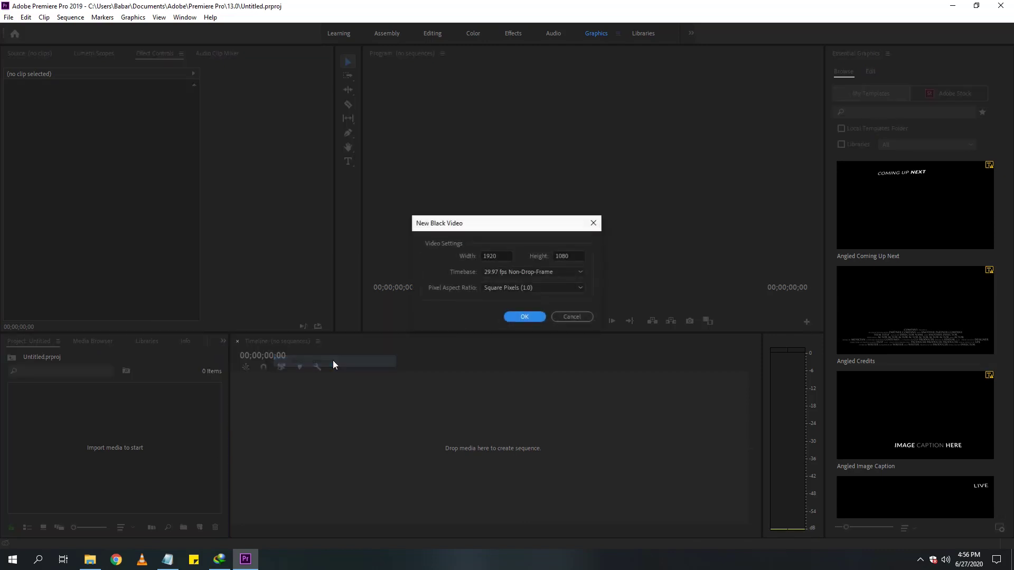
click(518, 318)
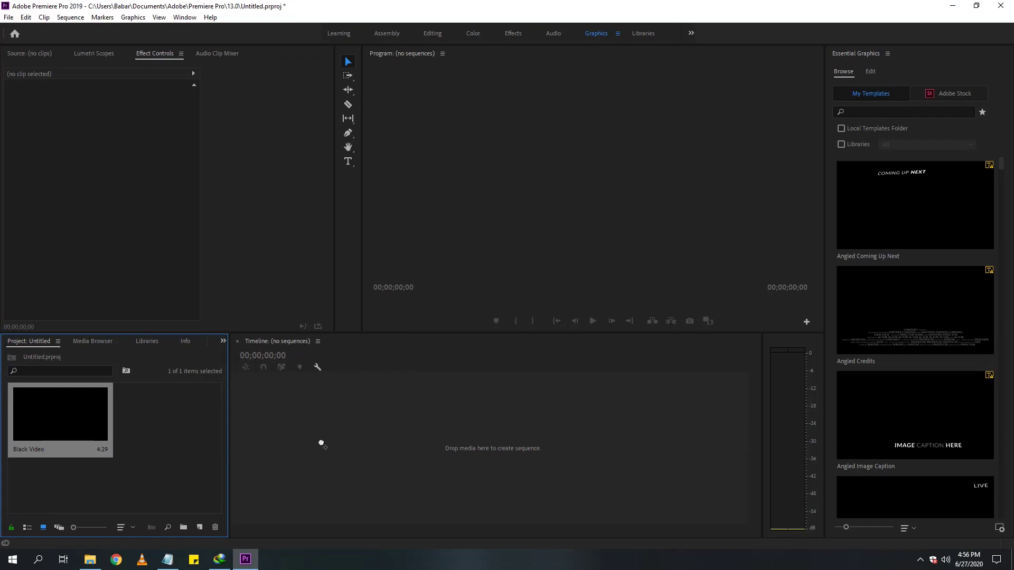
drag(323, 443, 325, 444)
drag(538, 439, 745, 434)
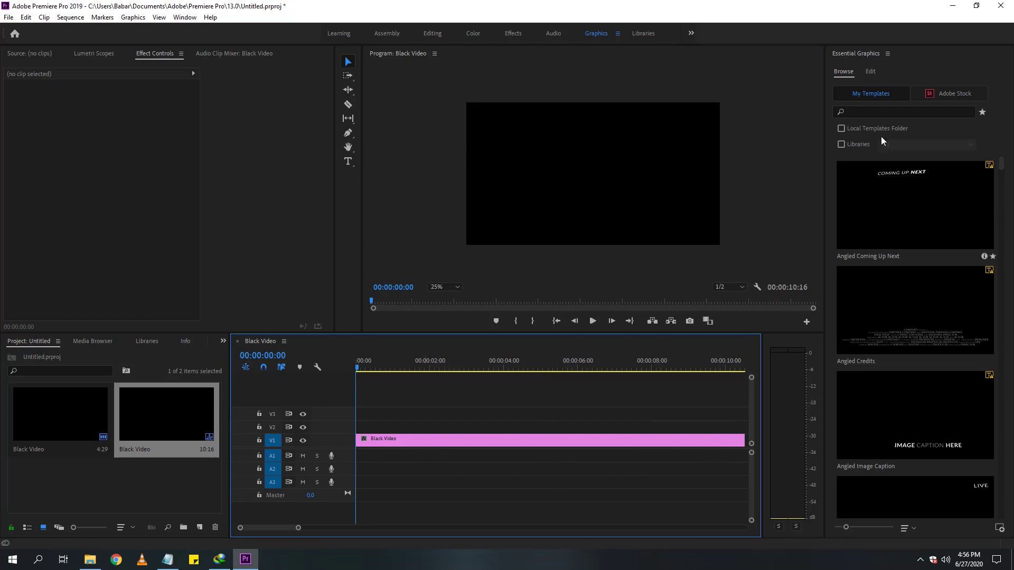
Search templates for 'yt', preview BG-1 on V2, then delete it
click(875, 112)
text(yt)
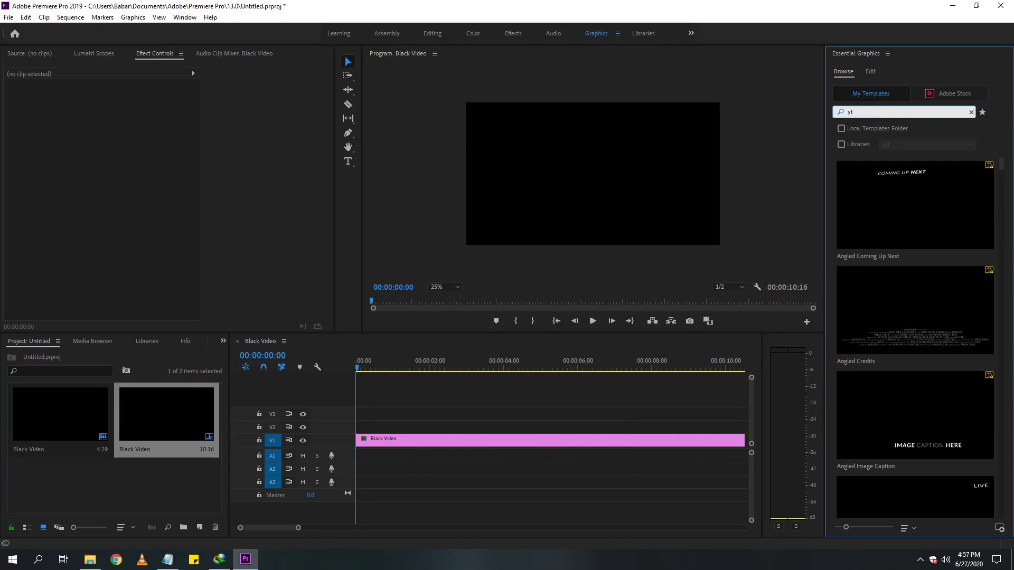
key(Return)
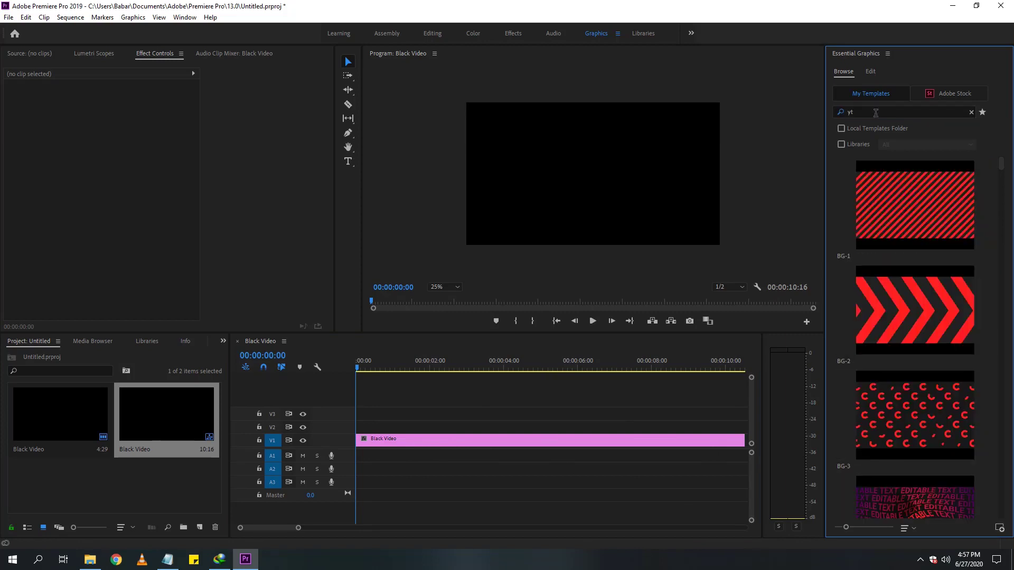
click(914, 205)
drag(820, 259, 422, 425)
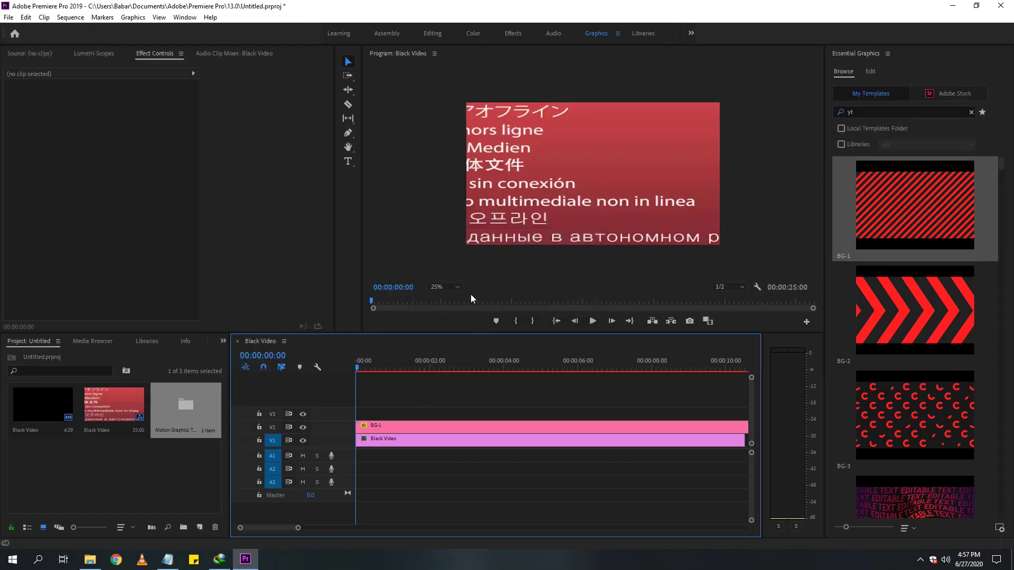
click(593, 321)
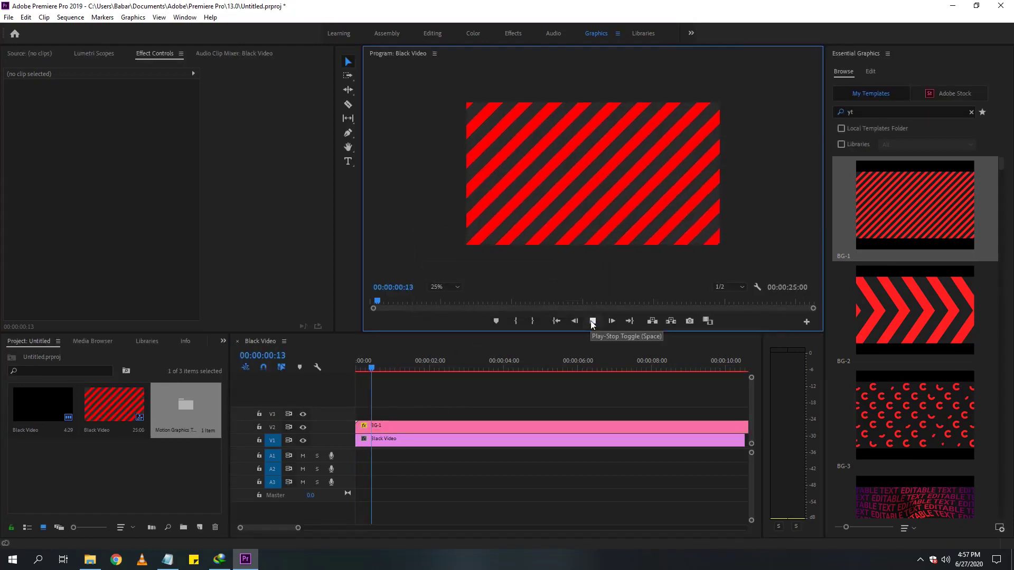
click(592, 321)
click(538, 426)
key(Delete)
click(359, 368)
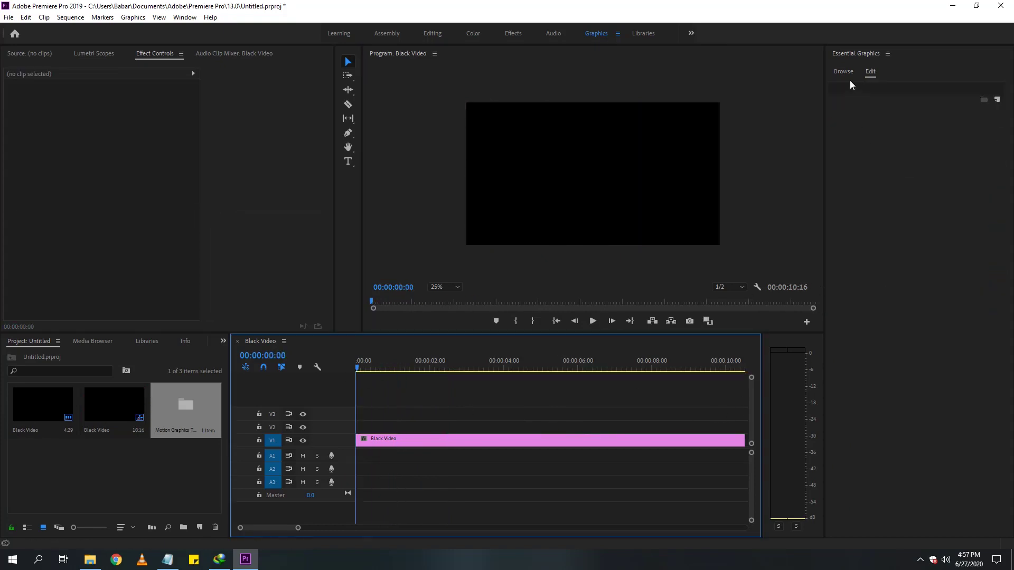
Place the BG-4 template on V2 above the black video and play it back
click(531, 439)
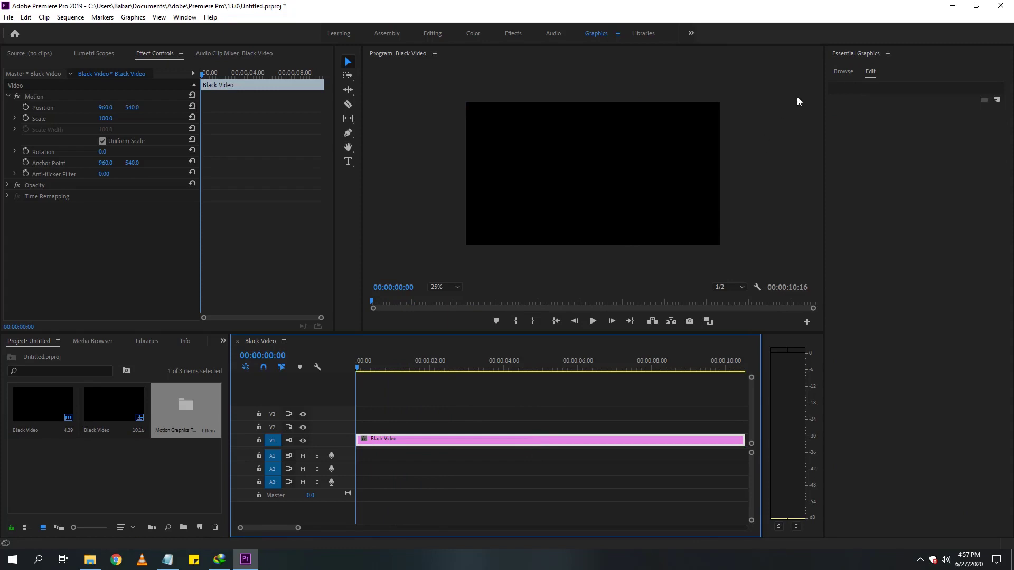
click(840, 72)
scroll(921, 302, down, 2)
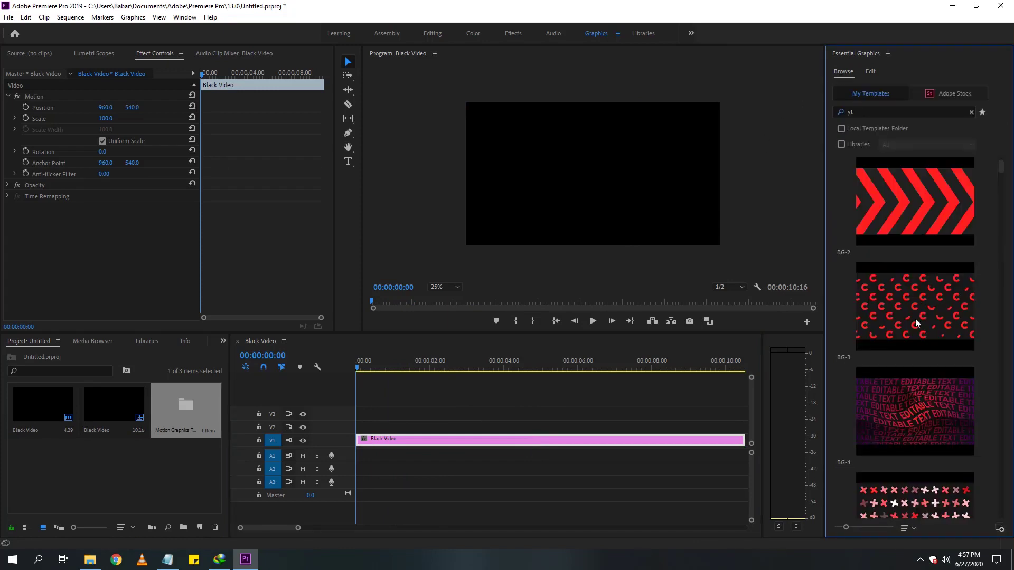
drag(905, 414, 364, 427)
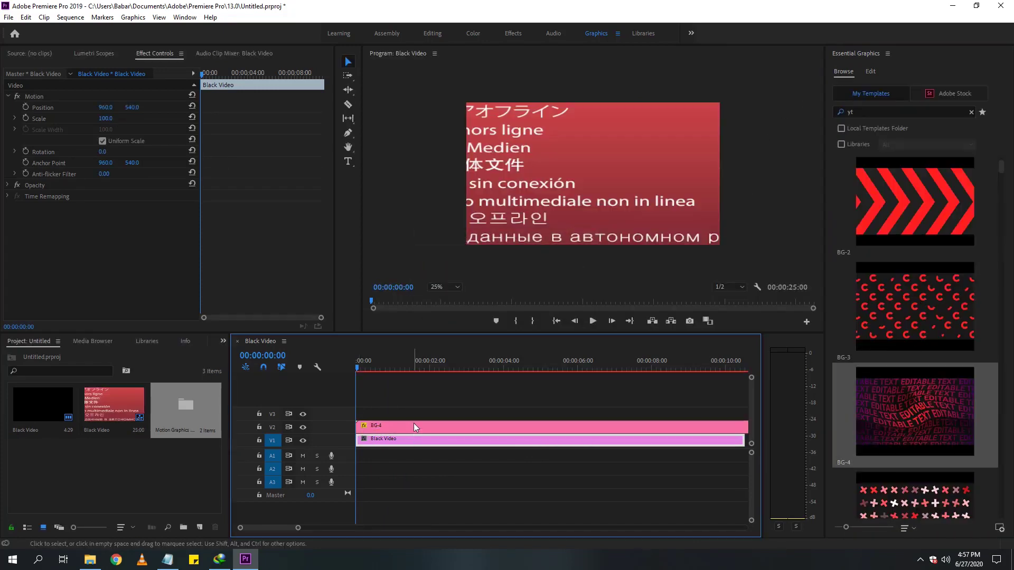
click(593, 322)
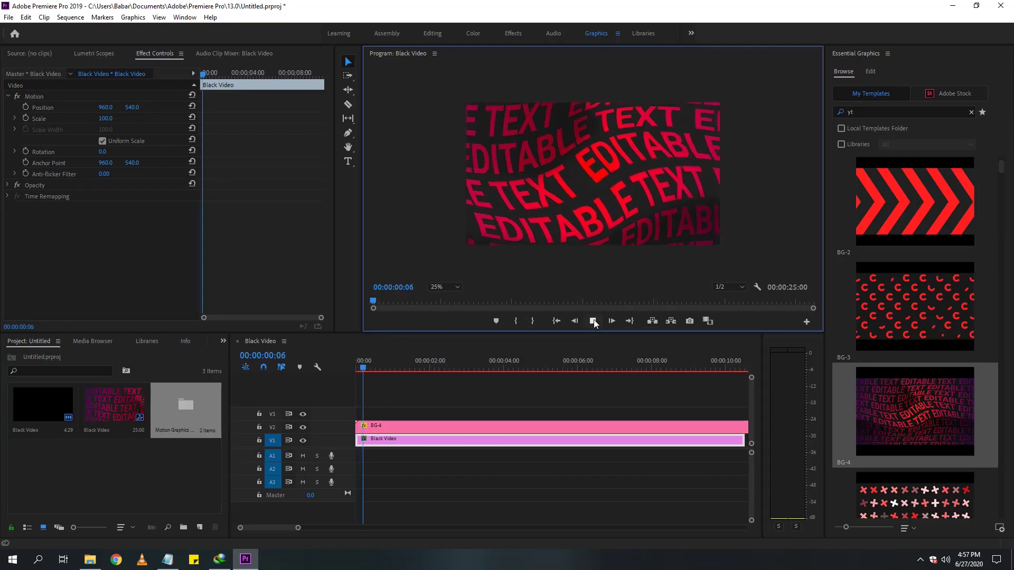
click(401, 426)
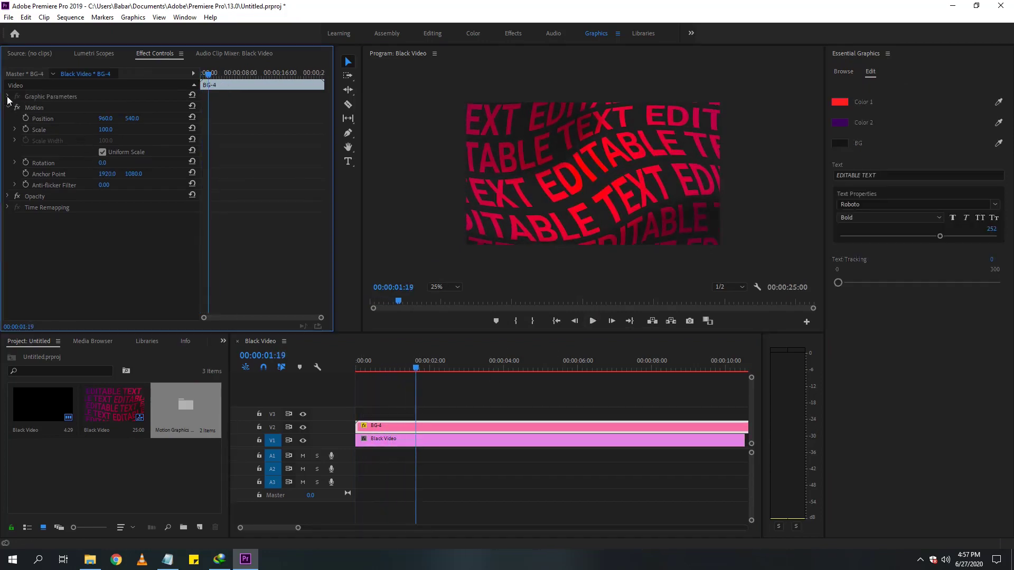
Set BG-4's Color 1 to green and its text to ADOBE TUTORIALS
click(8, 96)
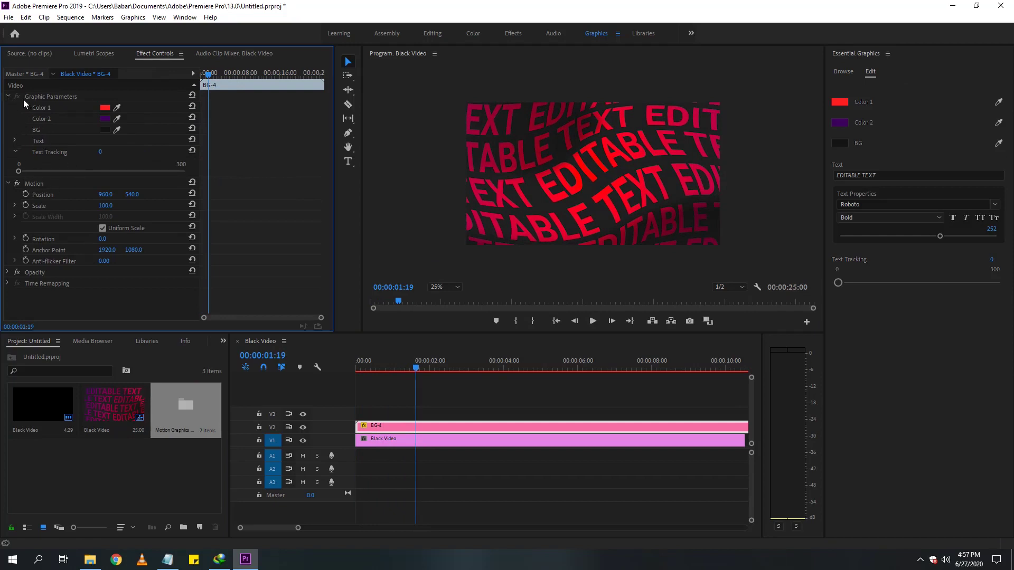
click(105, 108)
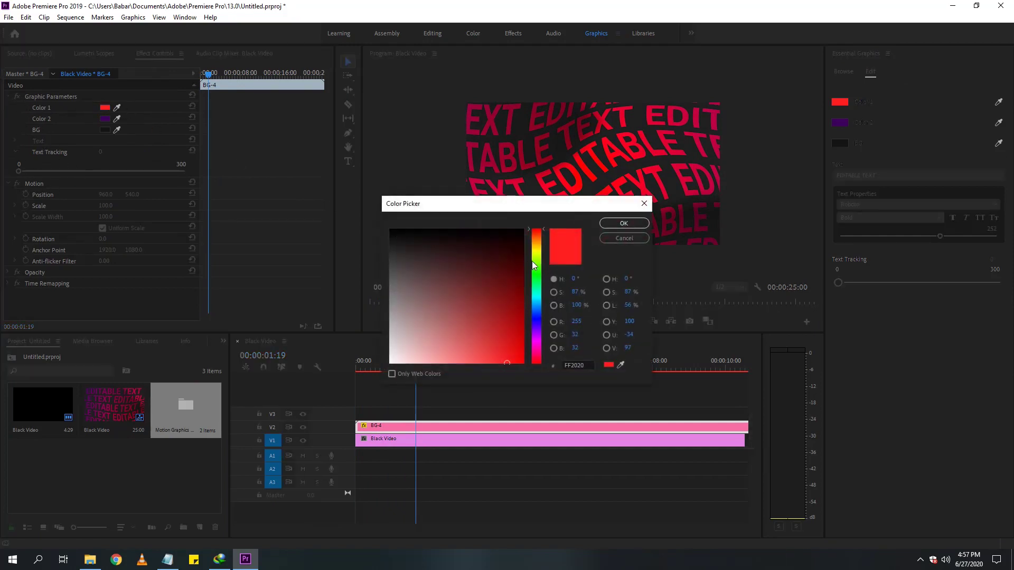
drag(532, 264, 535, 273)
click(622, 223)
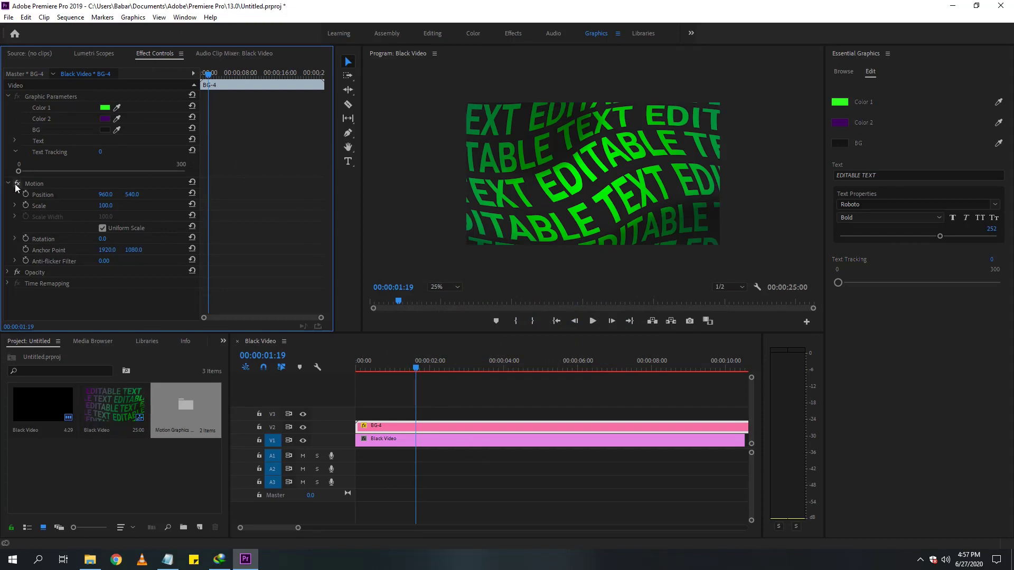
click(15, 141)
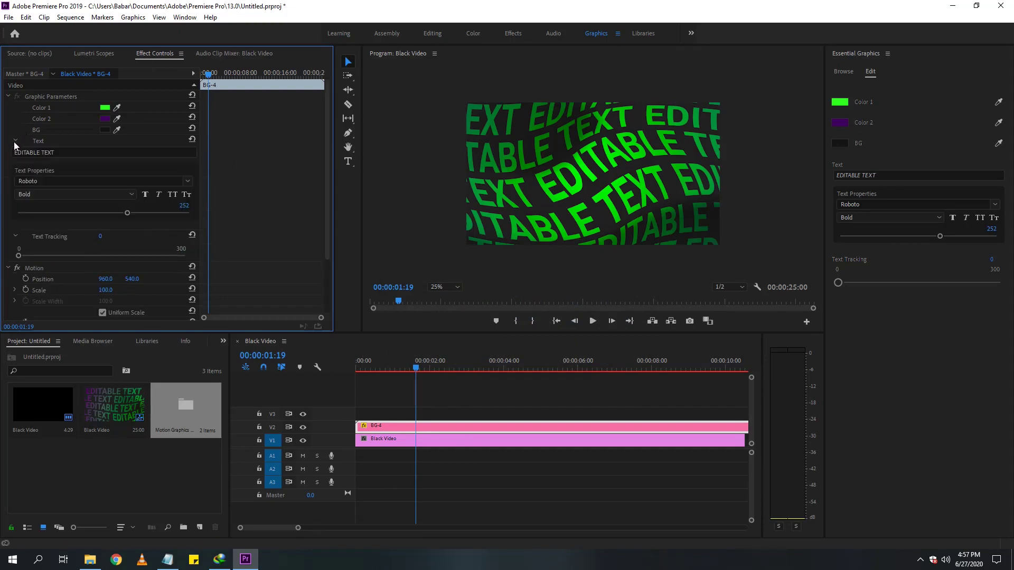
drag(50, 152, 24, 153)
text(ADOBE TUTORIALS)
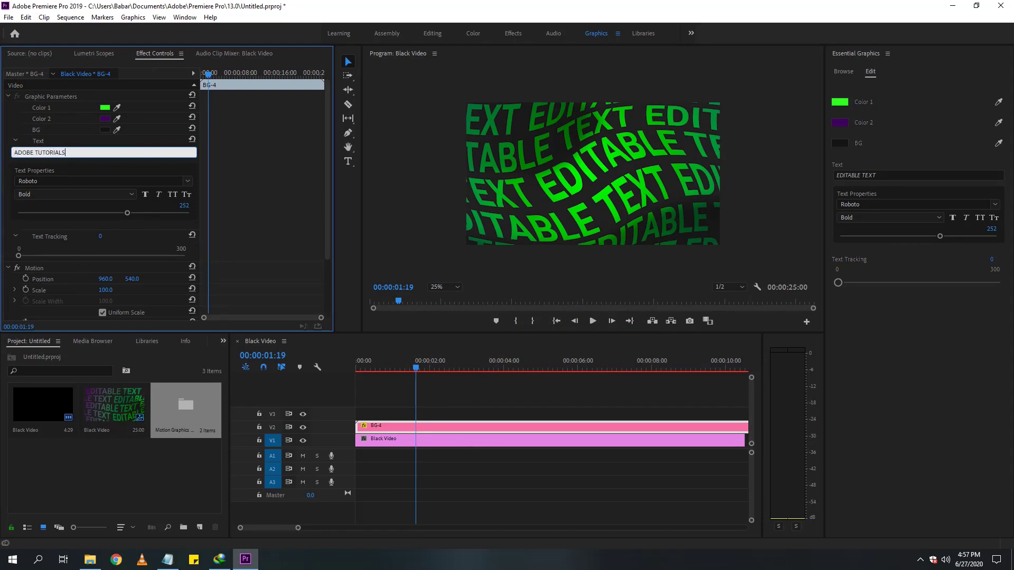
click(126, 166)
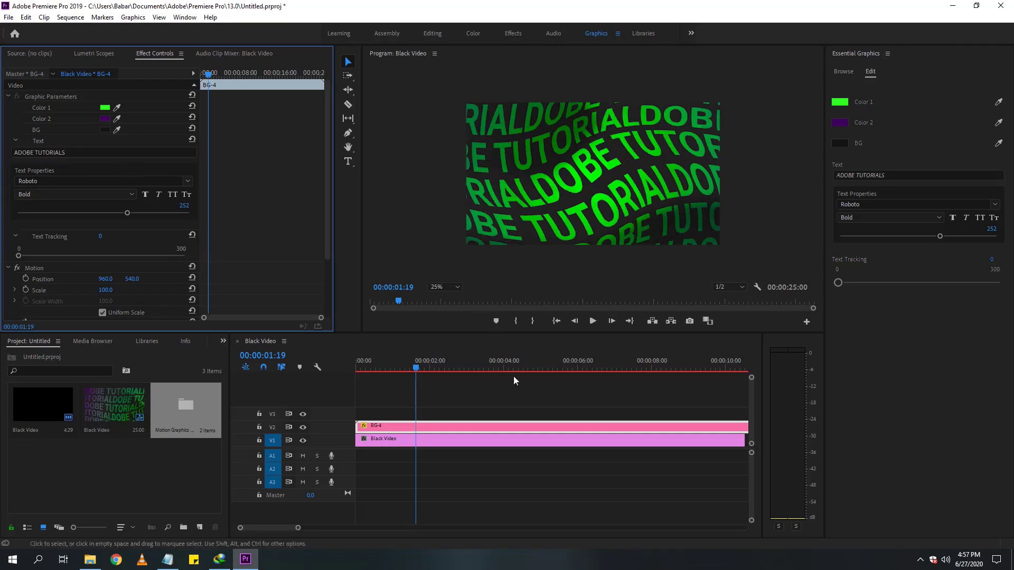
Preview BG-4 up to 00:00:07:16, then delete it from the sequence
mouse_move(417, 369)
mouse_down()
mouse_move(638, 372)
mouse_move(352, 385)
mouse_up()
click(396, 426)
key(Delete)
click(873, 94)
click(842, 72)
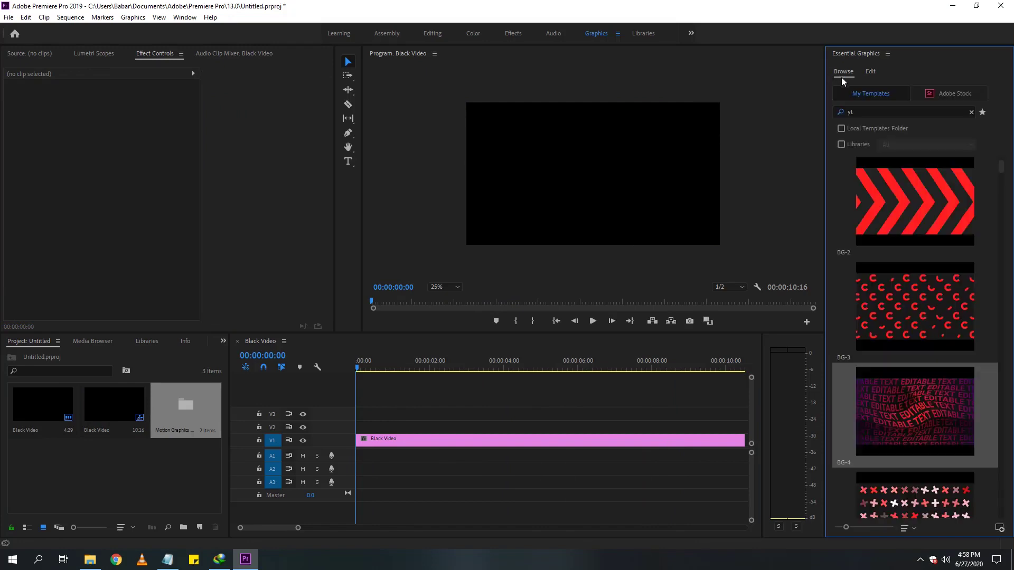
scroll(923, 339, down, 5)
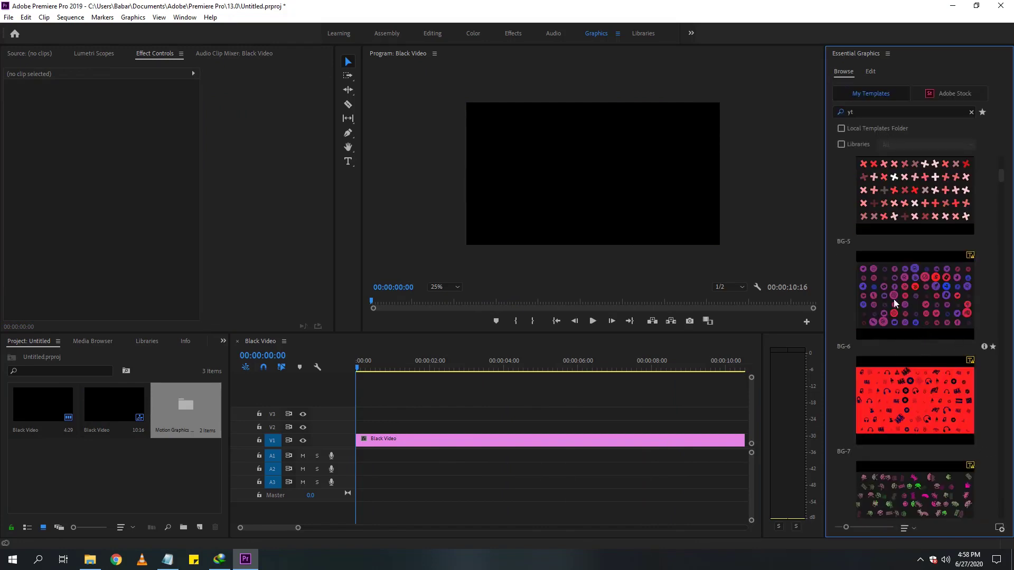
drag(886, 313, 417, 425)
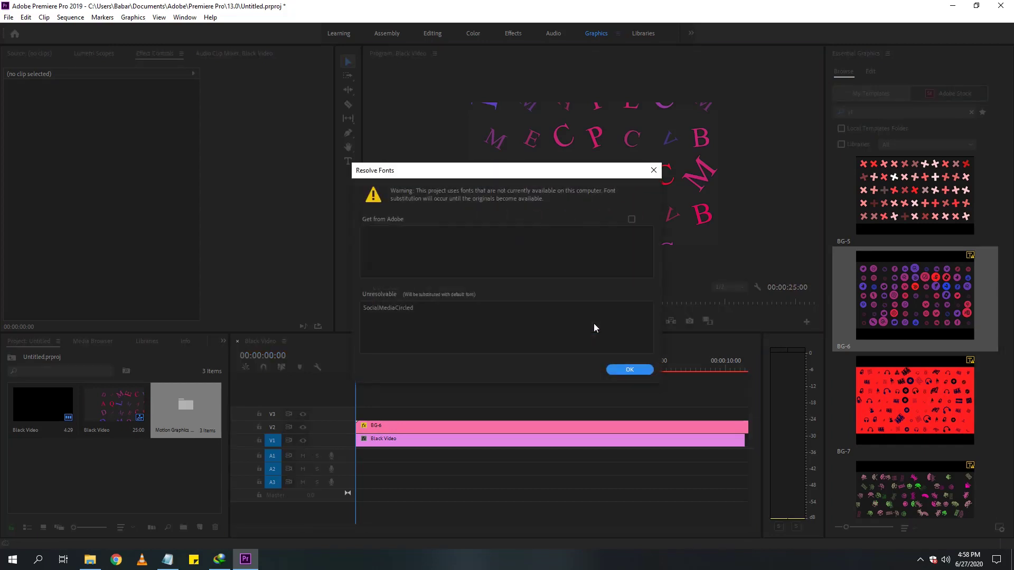
click(631, 369)
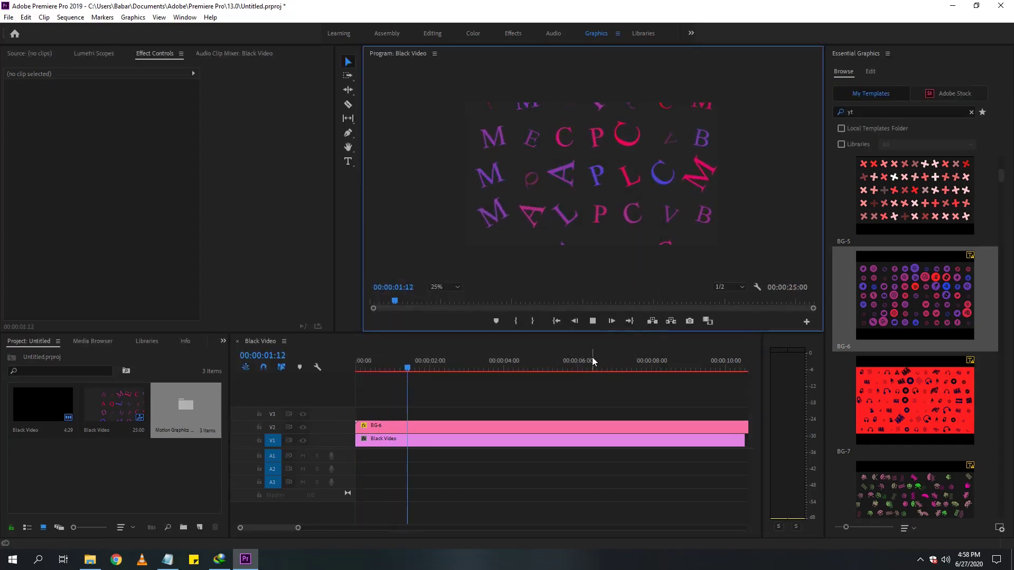
key(space)
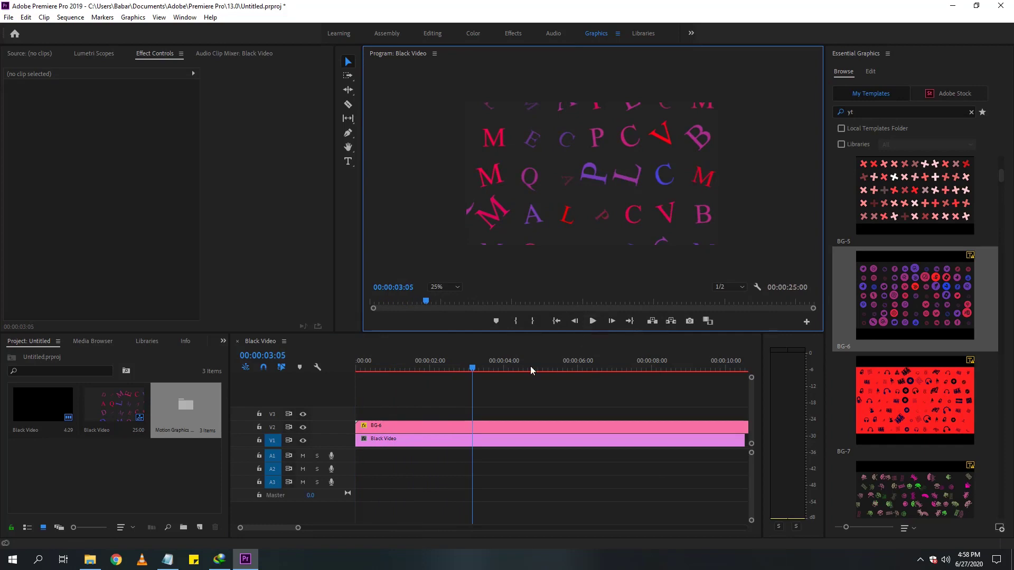
click(440, 425)
key(Delete)
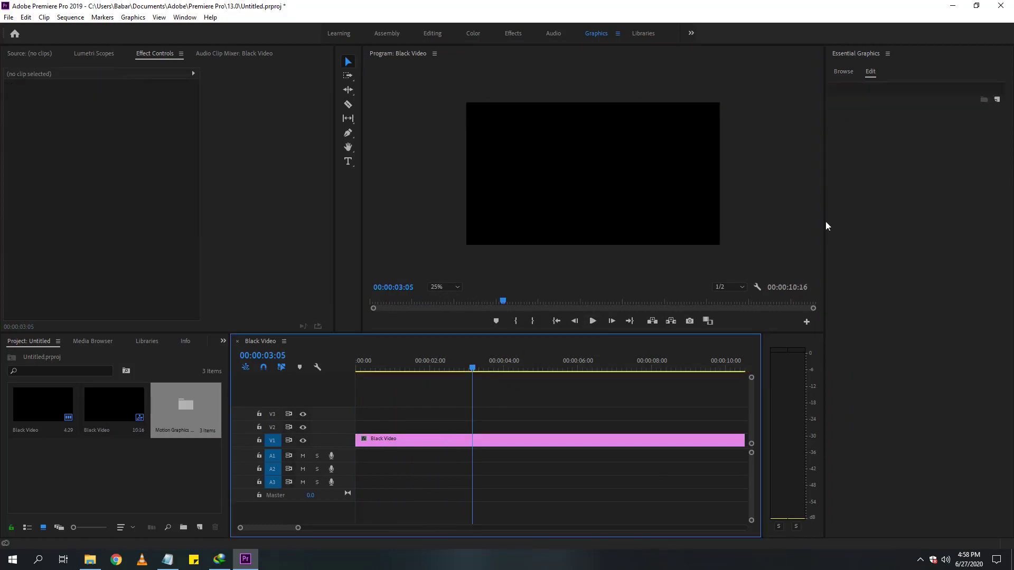
Drag Big-Title-3 (BIGGEST TITLE) onto V2 at the start and select the clip
click(844, 71)
scroll(905, 346, down, 3)
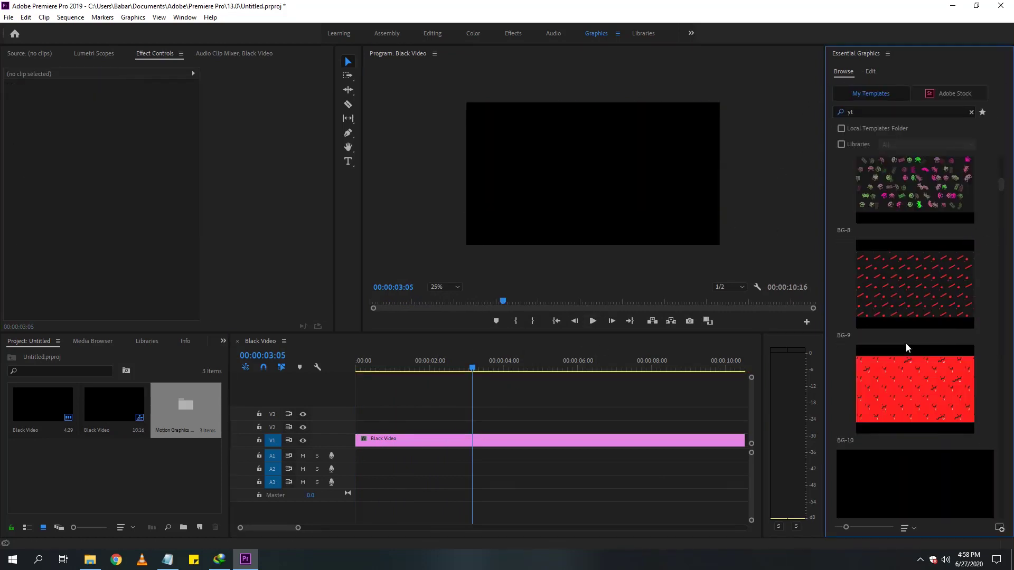
scroll(904, 333, down, 5)
scroll(904, 336, down, 3)
scroll(905, 340, down, 3)
scroll(946, 385, down, 3)
scroll(887, 342, down, 3)
scroll(887, 335, up, 2)
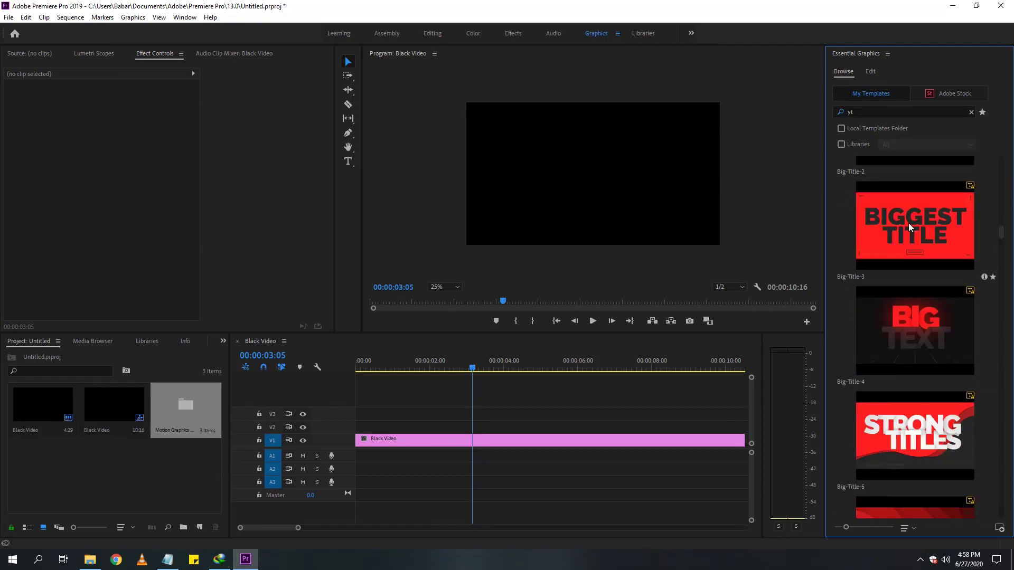
drag(908, 223, 362, 436)
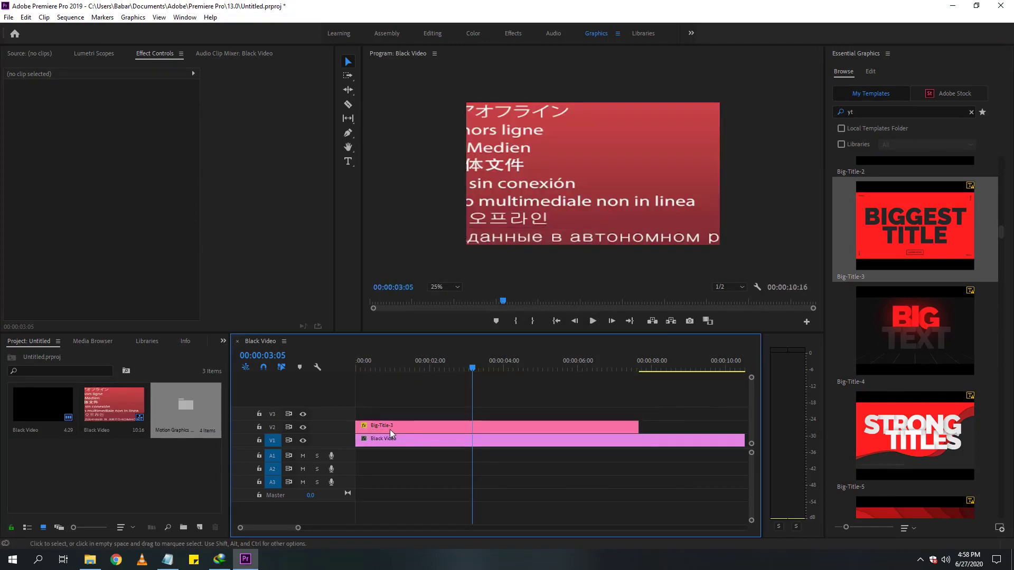
click(378, 368)
drag(379, 368, 364, 368)
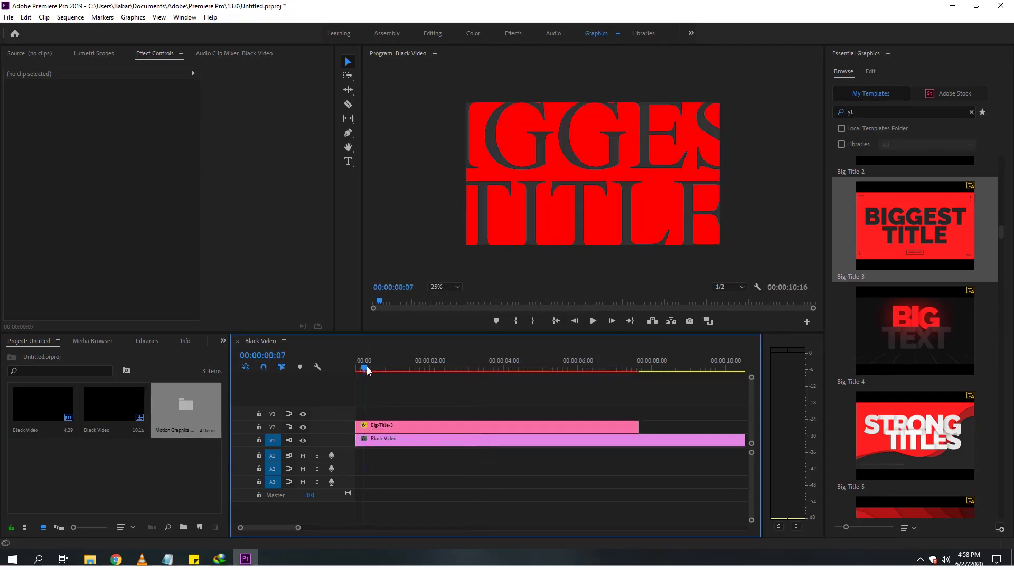
click(367, 425)
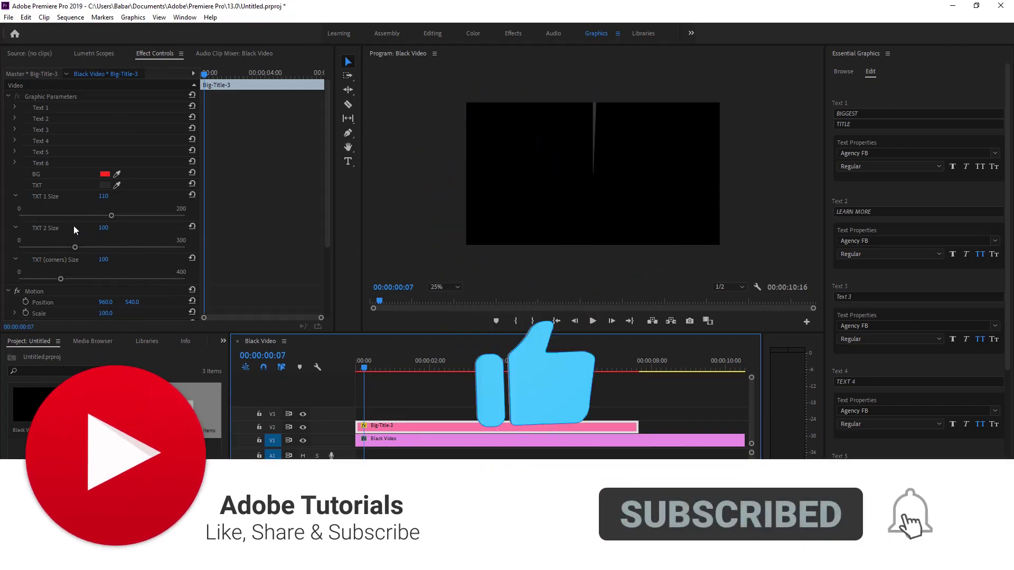
scroll(93, 255, down, 2)
Set the Big-Title-3 clip's scale to 50 and scrub through its animation
click(109, 281)
text(50)
key(Return)
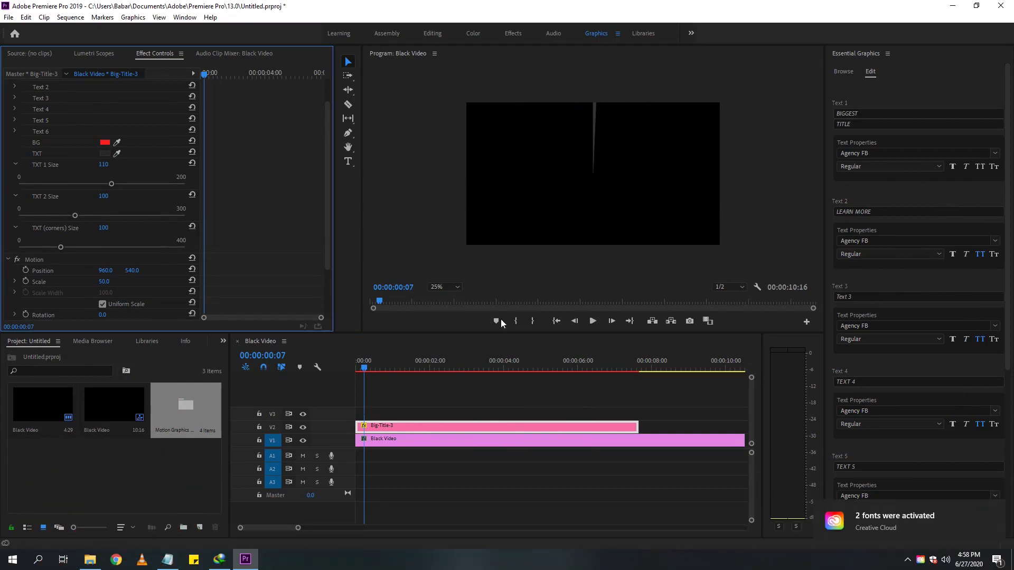
click(383, 369)
mouse_move(397, 369)
mouse_down()
mouse_move(505, 376)
mouse_move(413, 379)
mouse_up()
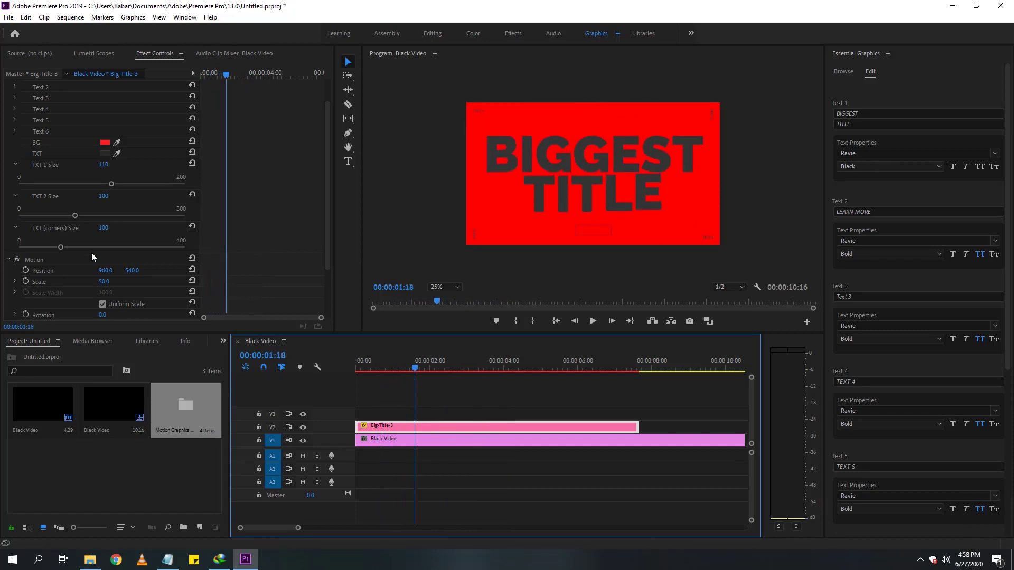
scroll(18, 127, up, 3)
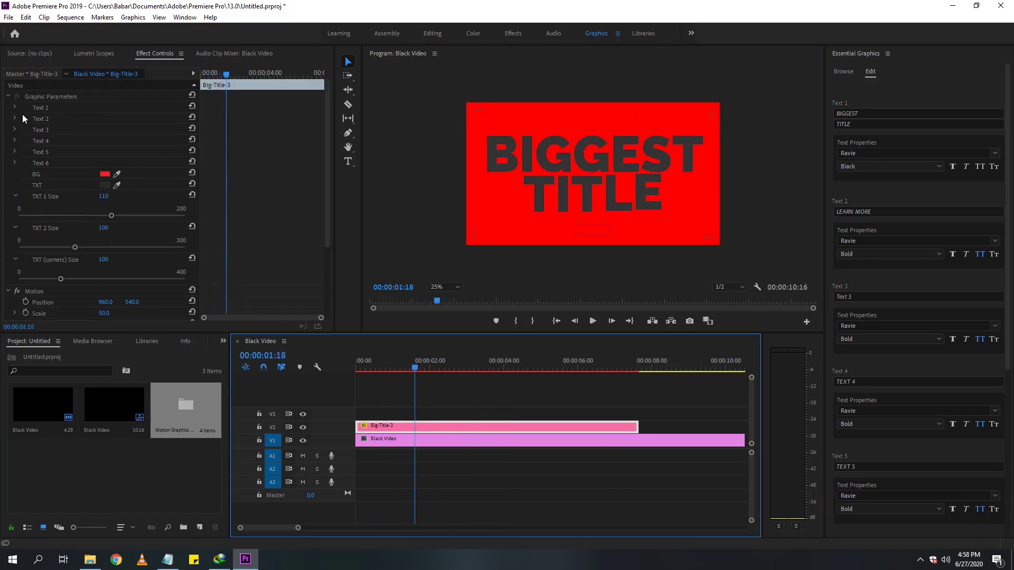
Change the title's Text 1 lines to ADOBE and TUTORIALS
click(15, 107)
click(35, 119)
key(ctrl+a)
text(A)
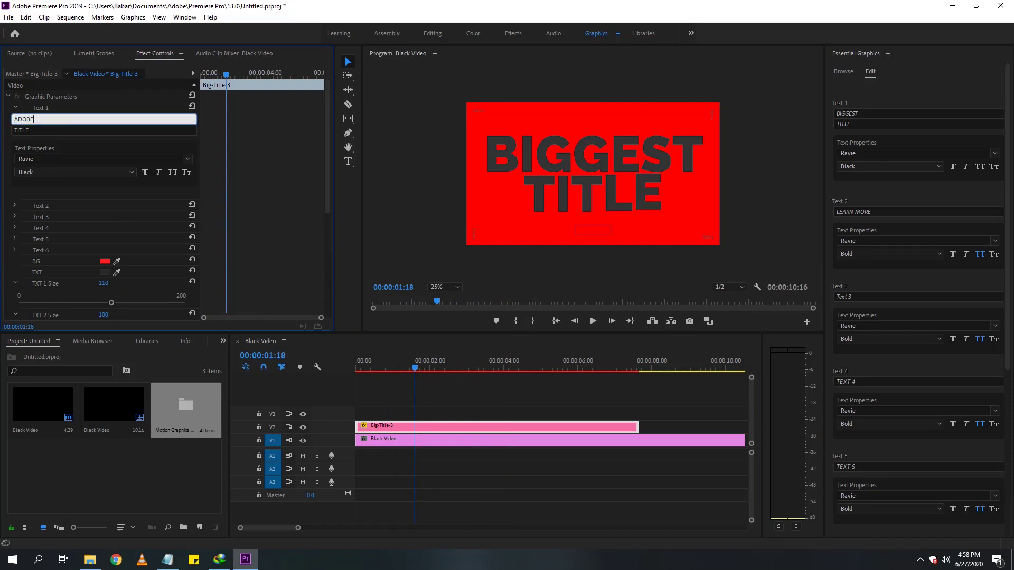
click(39, 129)
text(TUTORIALS)
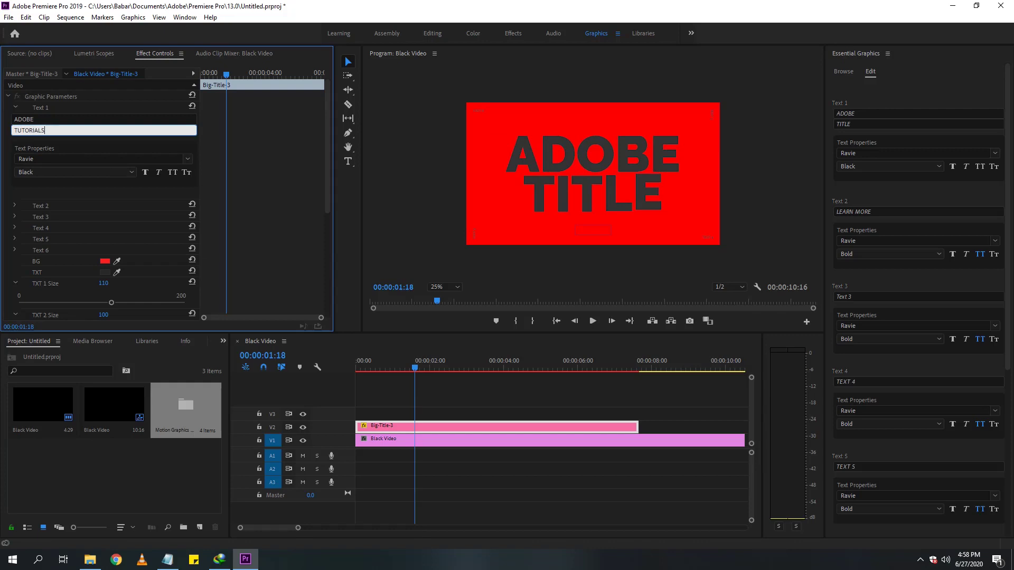
click(485, 491)
click(442, 363)
click(410, 426)
Adjust the title's TXT 1 Size, trying 50 and settling on 75
scroll(33, 167, down, 2)
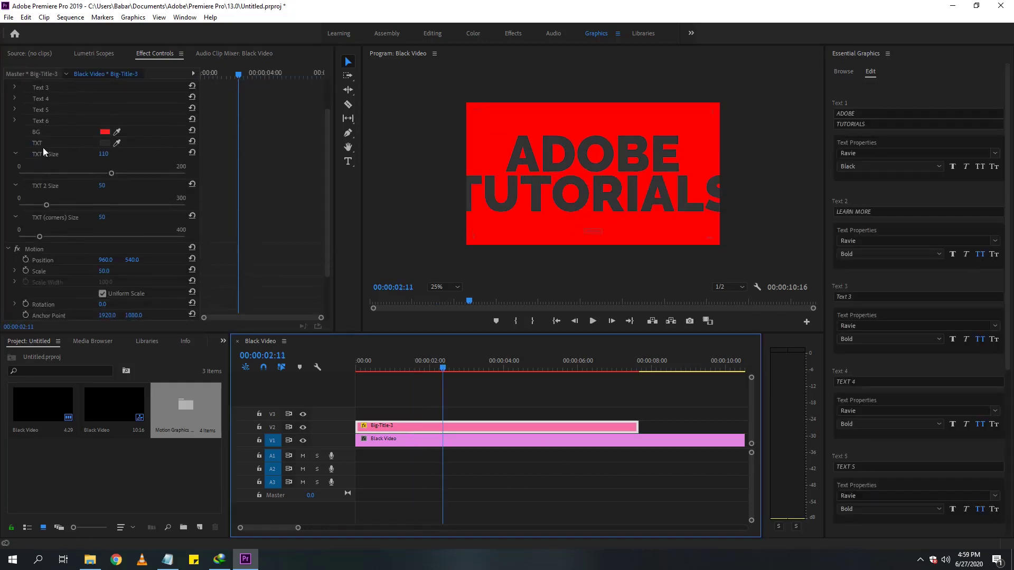
drag(100, 274, 113, 271)
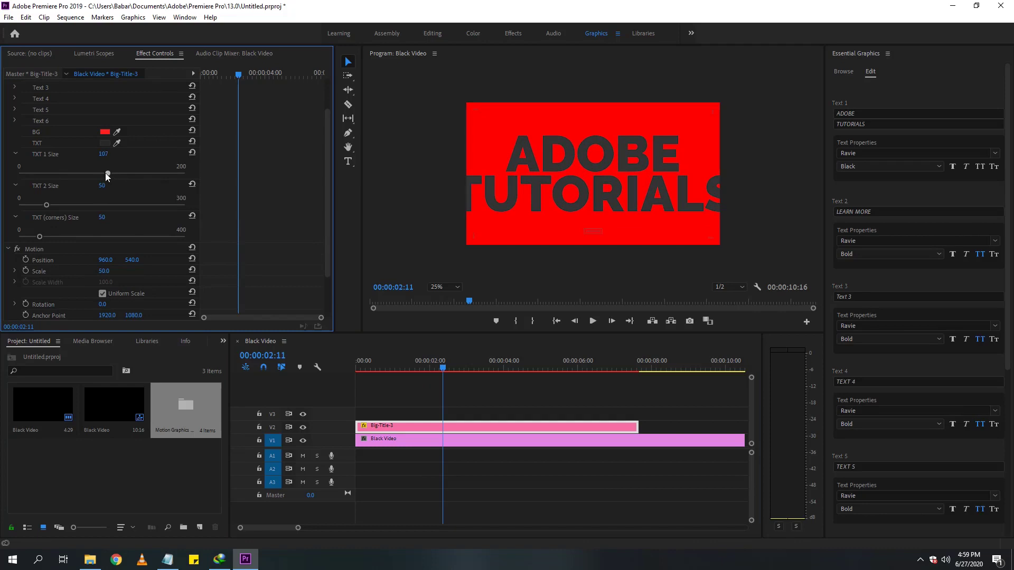
drag(107, 176, 91, 175)
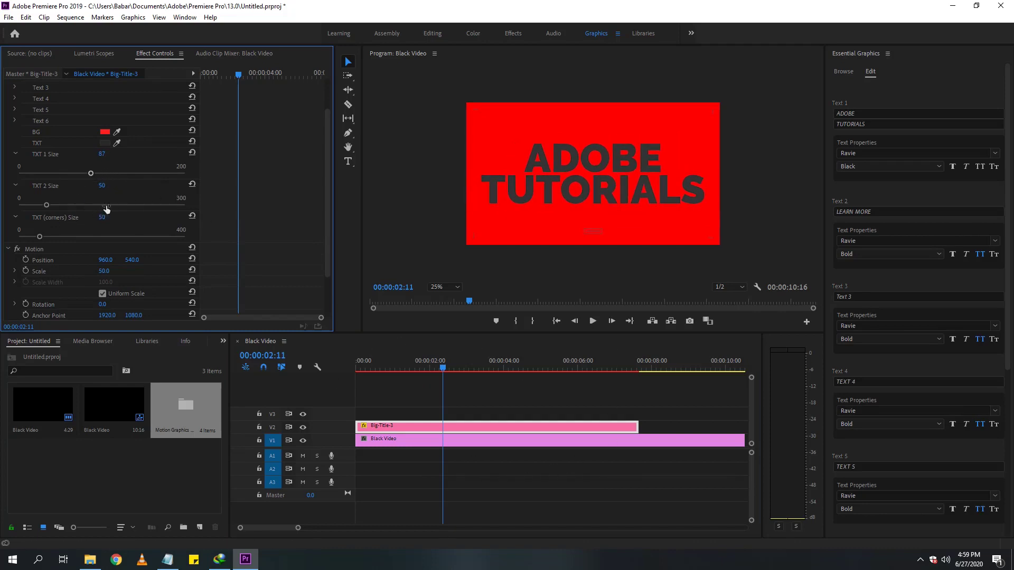
click(103, 154)
text(50)
key(Return)
text(75)
key(Return)
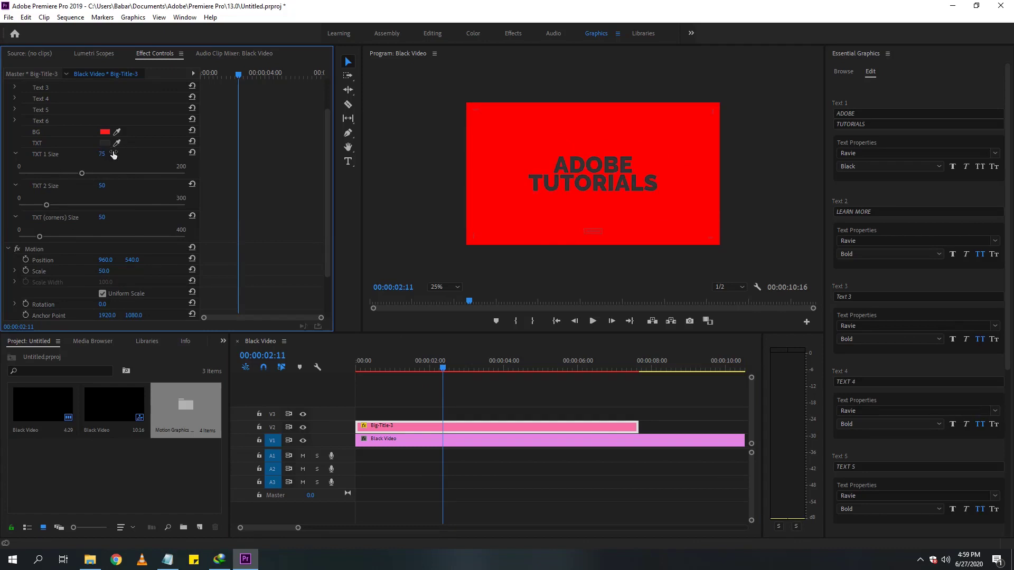
Play the sequence from the start, then delete the Big-Title-3 clip
click(414, 404)
key(Home)
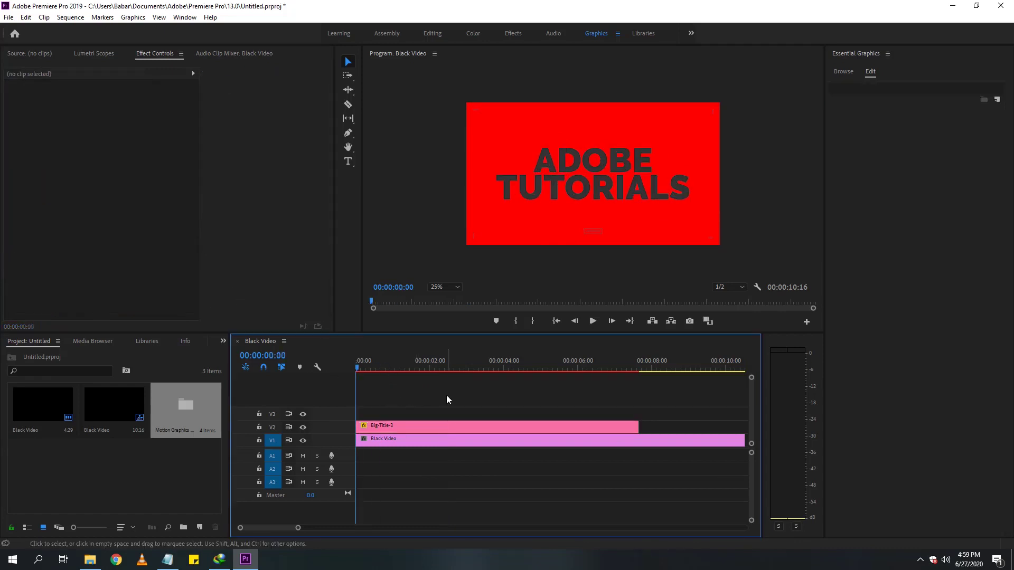
key(space)
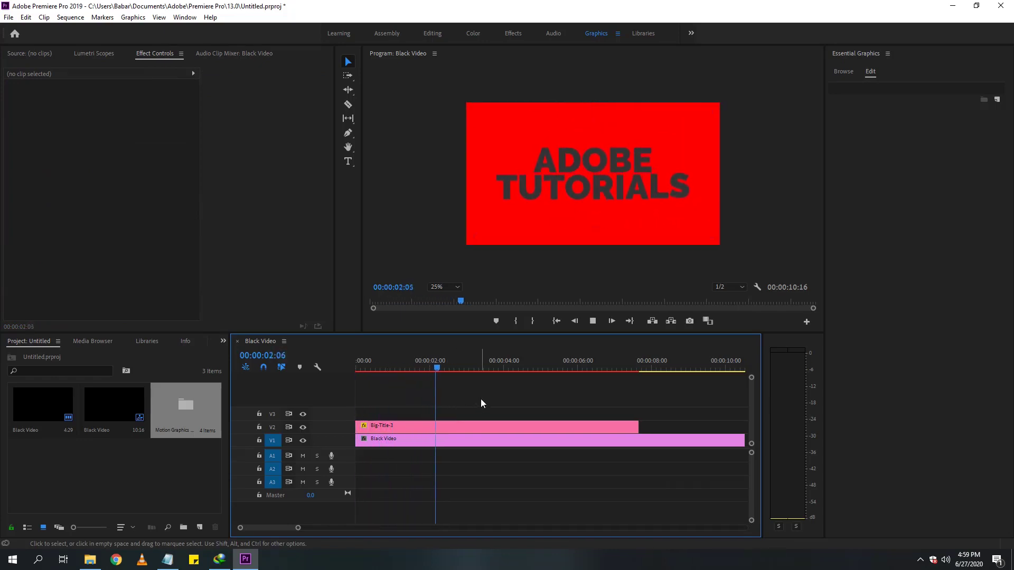
key(space)
click(482, 425)
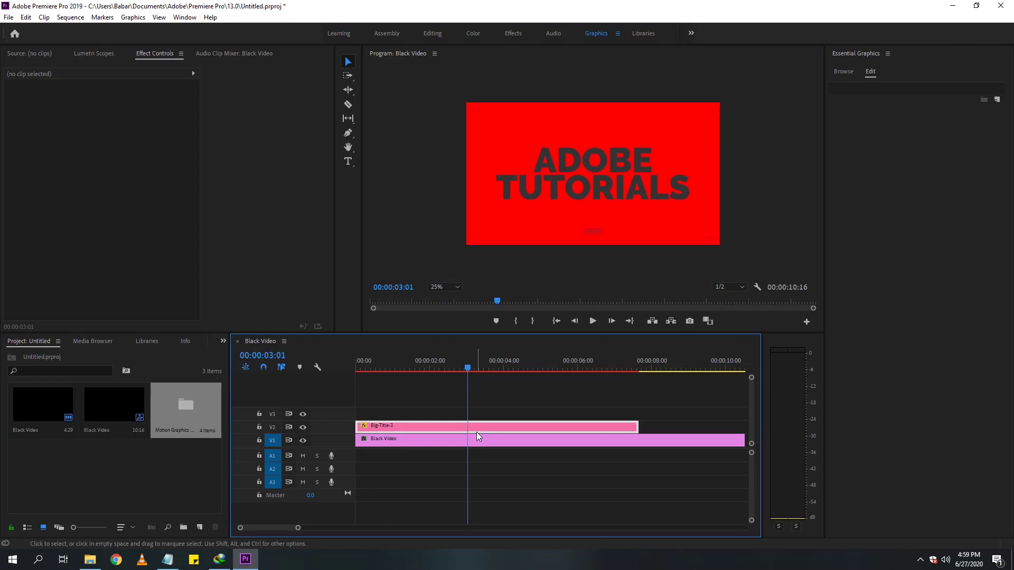
key(Delete)
click(399, 440)
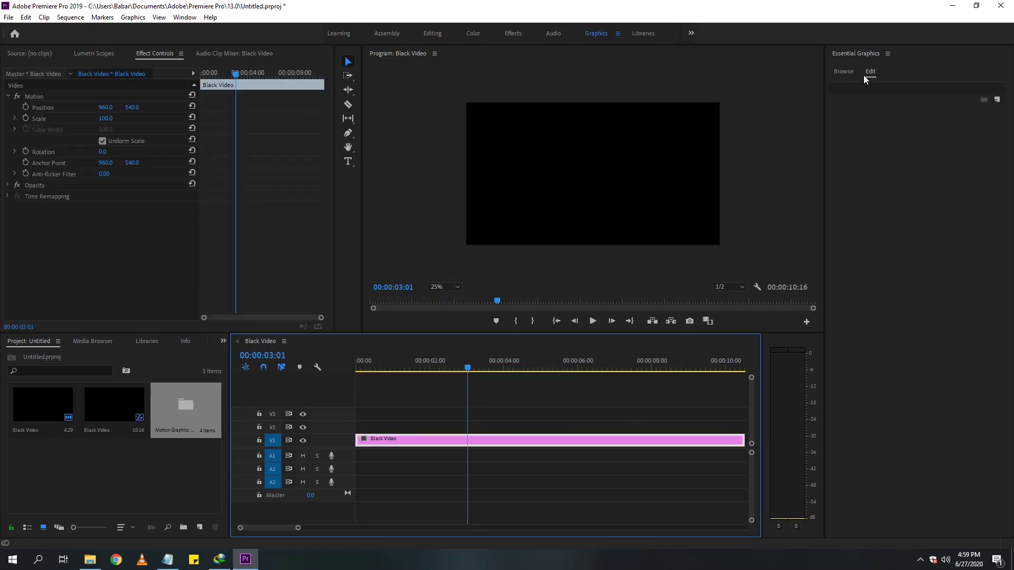
Drag Big-Title-7 onto V2 at the sequence start and select it
click(843, 71)
scroll(898, 364, down, 4)
scroll(892, 379, down, 2)
scroll(903, 296, down, 2)
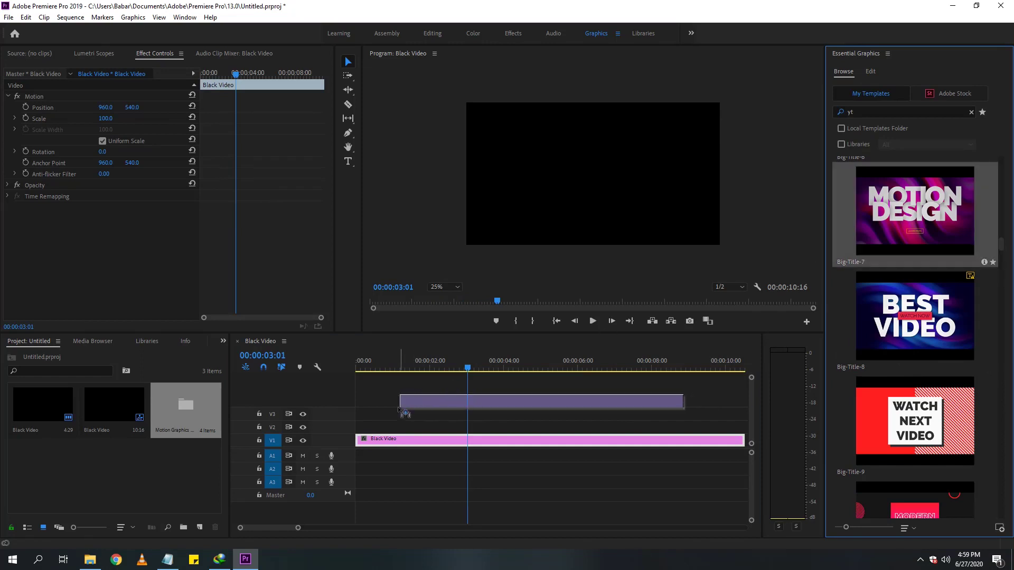
drag(913, 212, 368, 427)
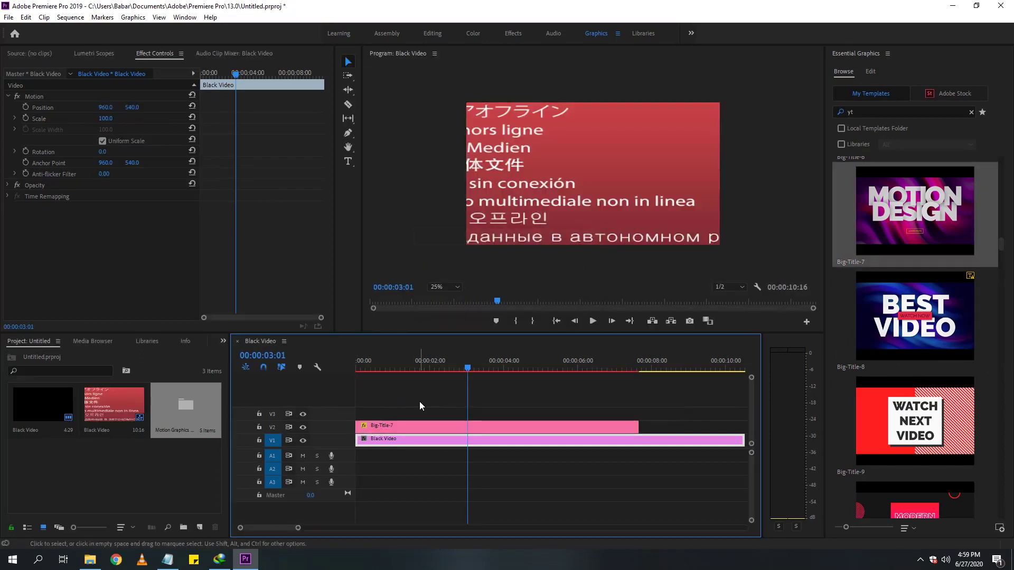
drag(381, 364, 353, 369)
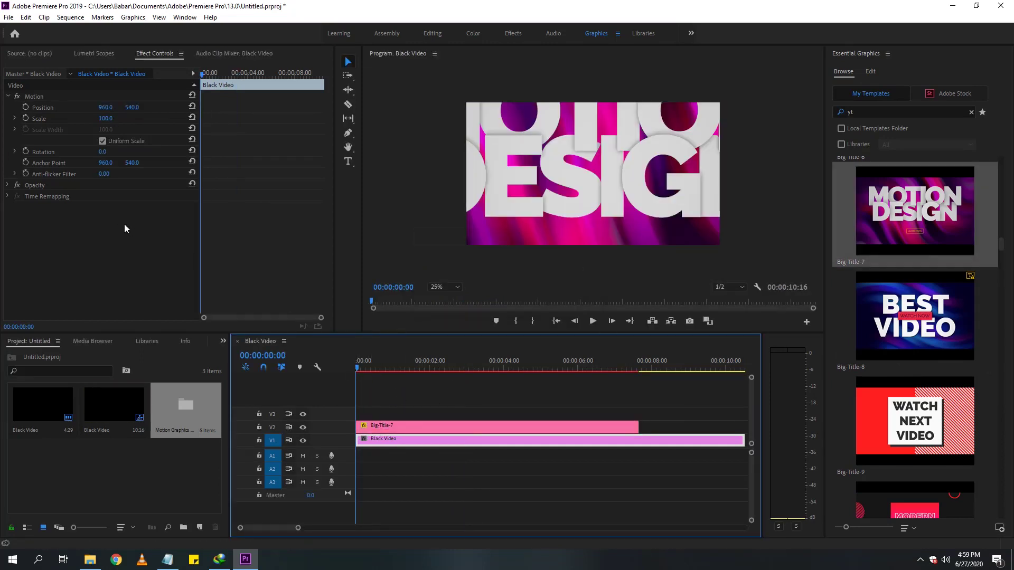
click(373, 425)
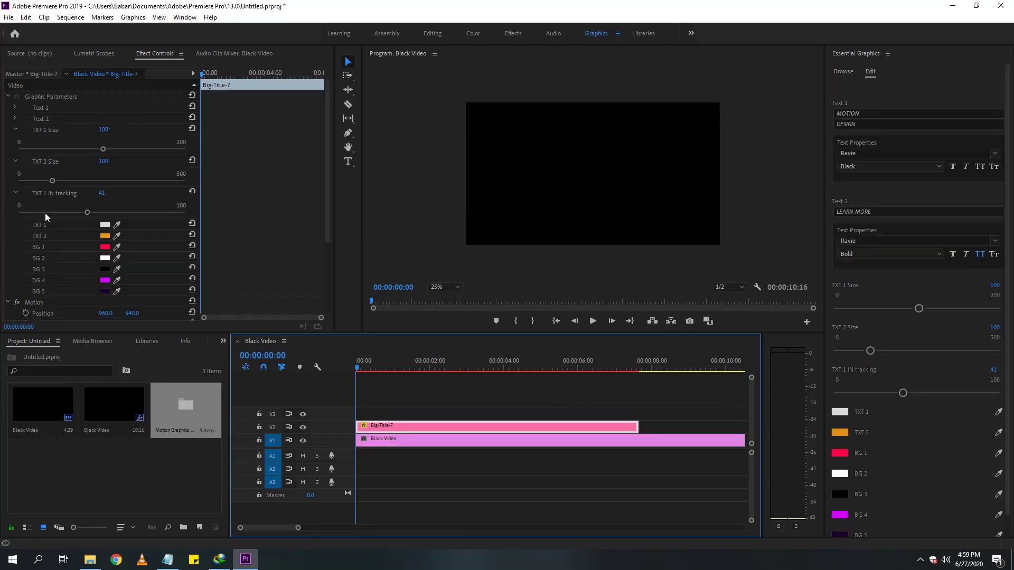
Set Big-Title-7's Motion scale to 50 and scrub to preview MOTION DESIGN
scroll(49, 227, down, 3)
click(112, 240)
text(50)
key(Return)
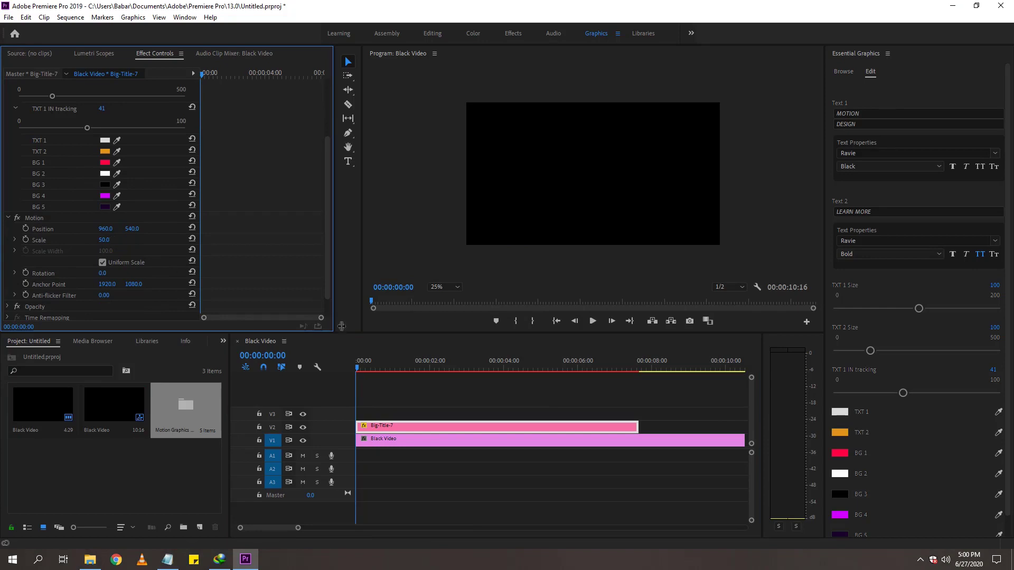
drag(369, 369, 531, 391)
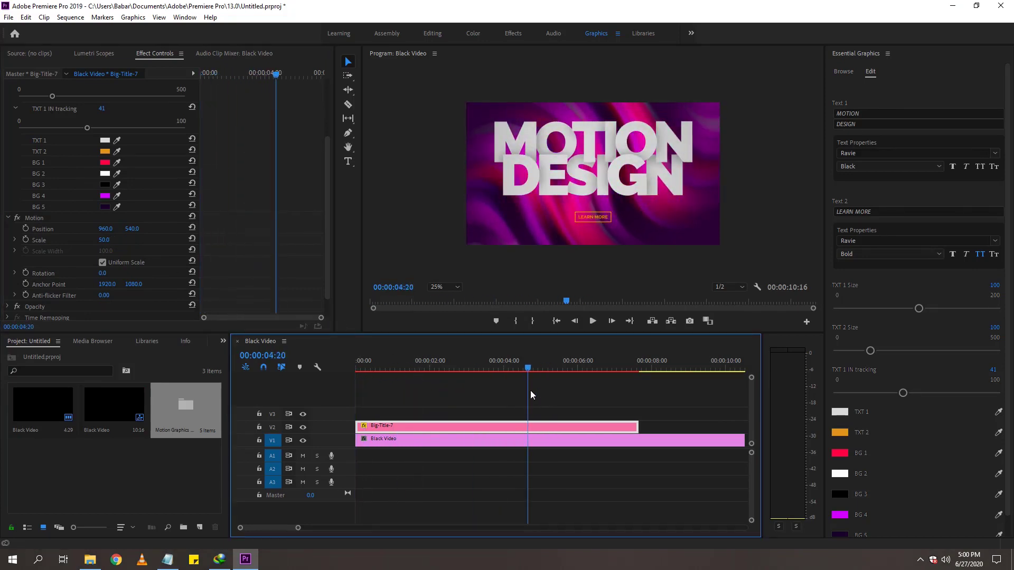
scroll(122, 242, up, 2)
scroll(163, 227, up, 2)
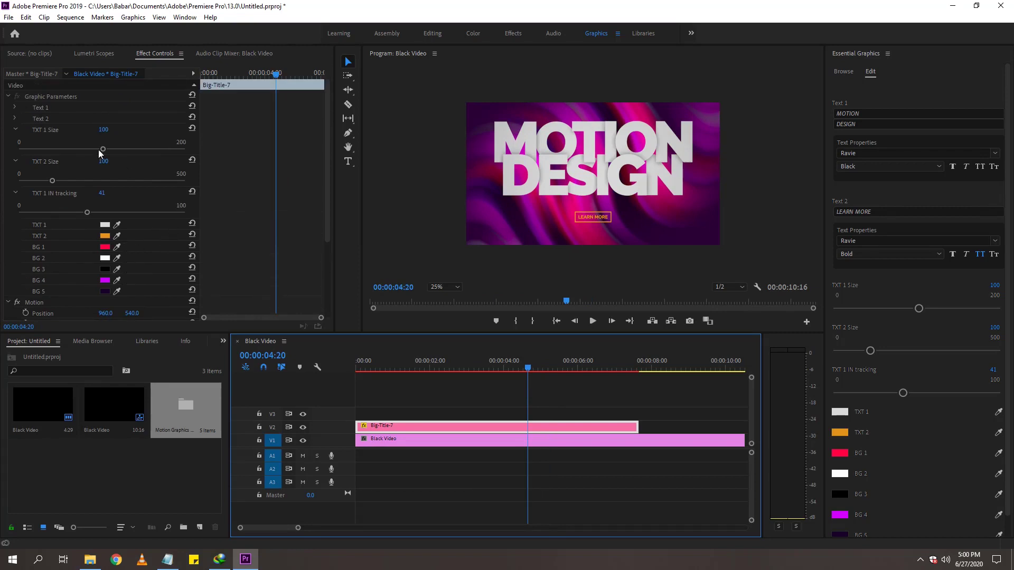
click(16, 106)
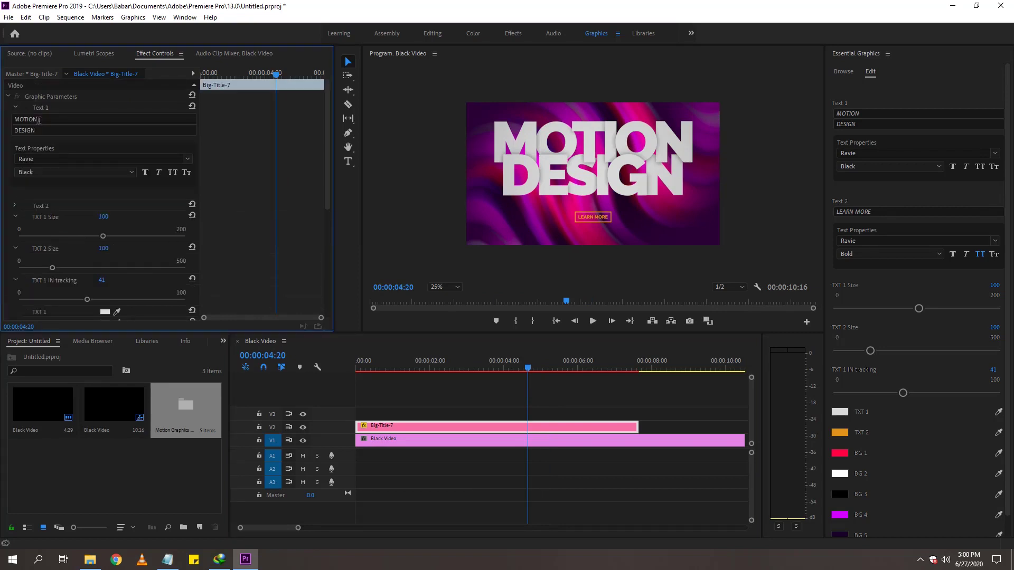
Replace the MOTION DESIGN heading with ADOBE TUTORIALS
double_click(17, 120)
text(ADOBE TUT)
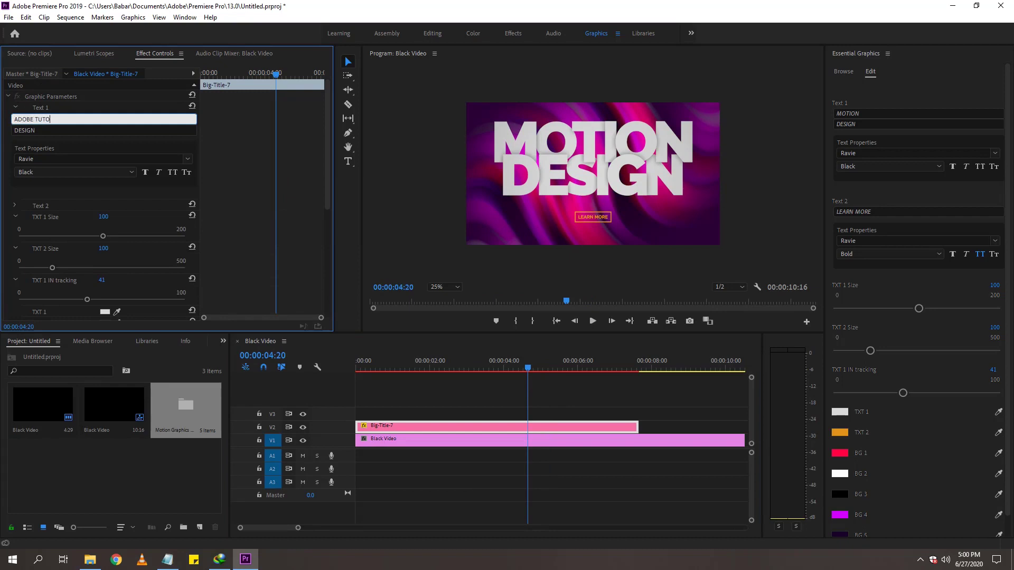
drag(66, 119, 35, 118)
key(Return)
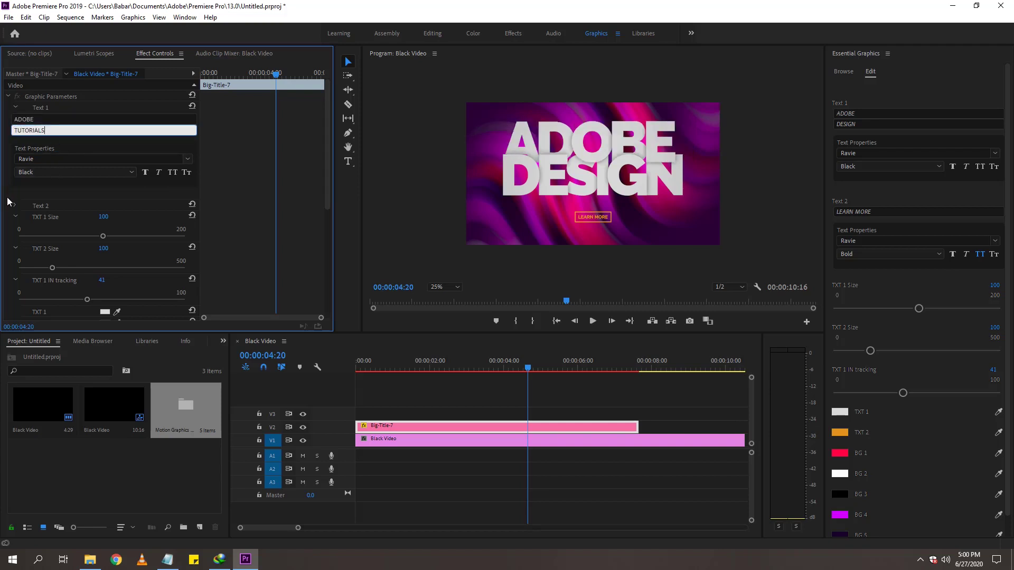
click(12, 185)
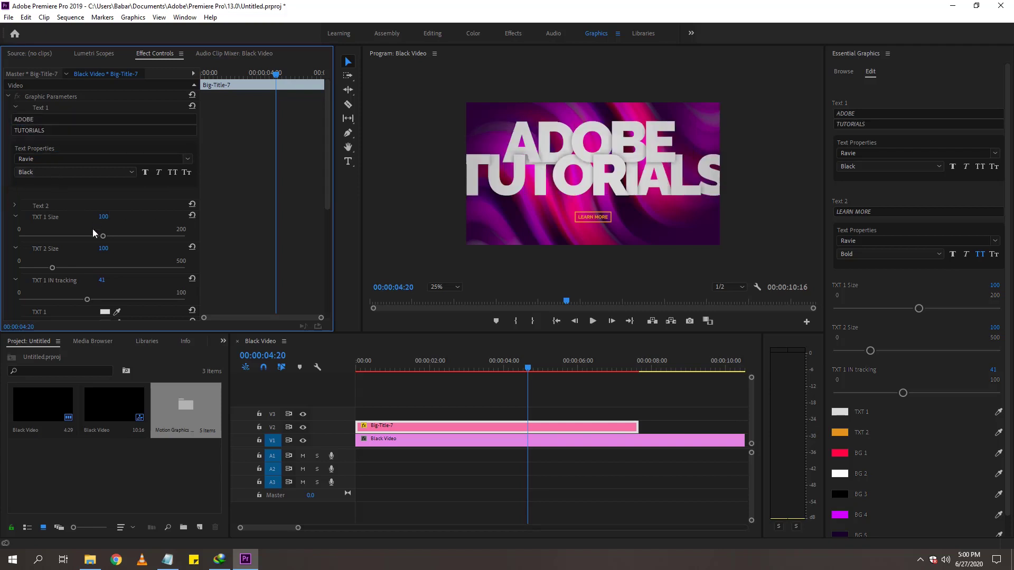
Set TXT 1 Size to 80 and collapse the Text 1 fields
click(105, 217)
text(80)
key(Return)
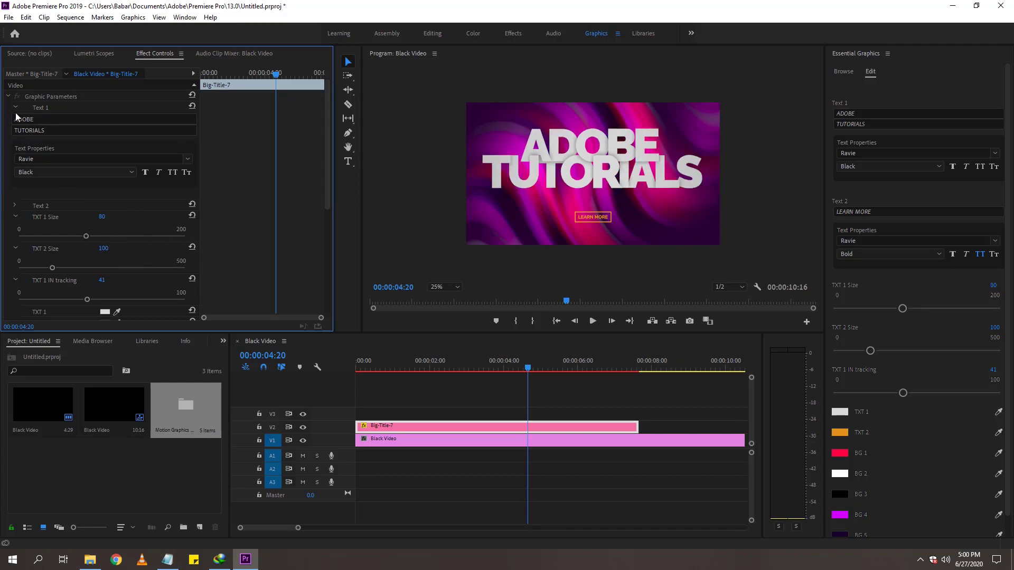
click(8, 96)
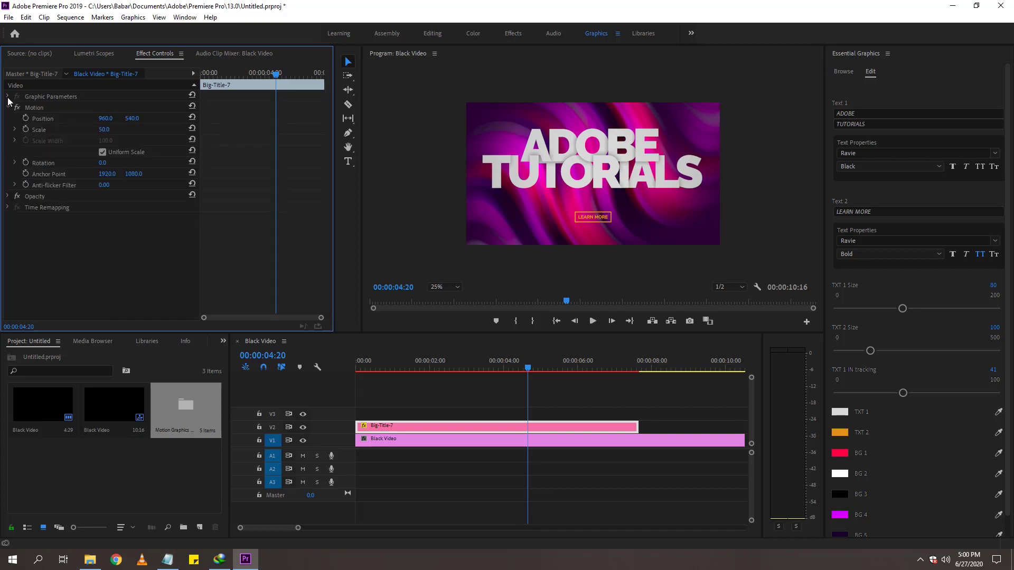
click(8, 97)
click(20, 109)
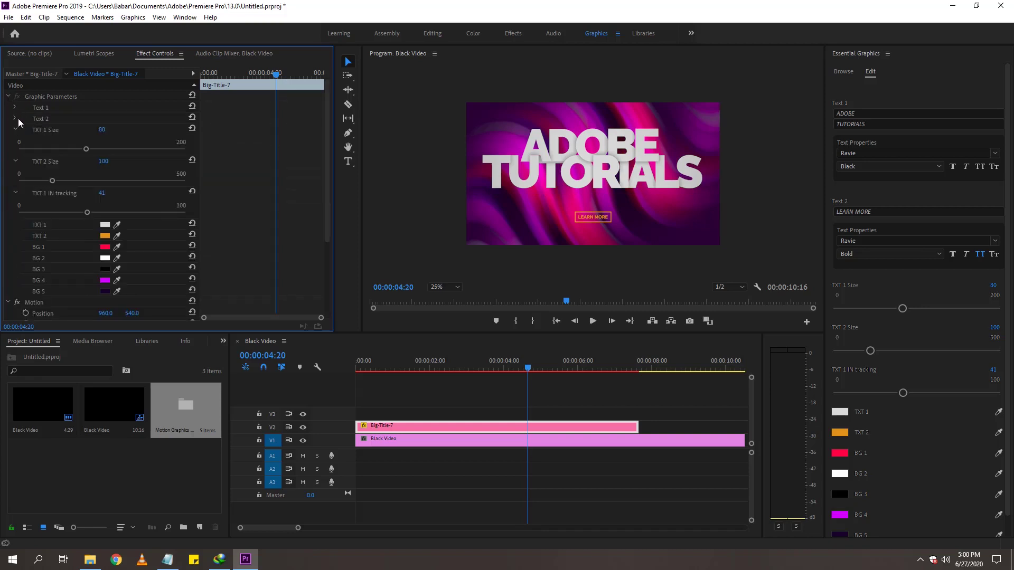
Replace the Text 2 line LEARN MORE with SUBSCRIBE
click(15, 118)
drag(59, 131, 13, 129)
text(SUBSCRIBE)
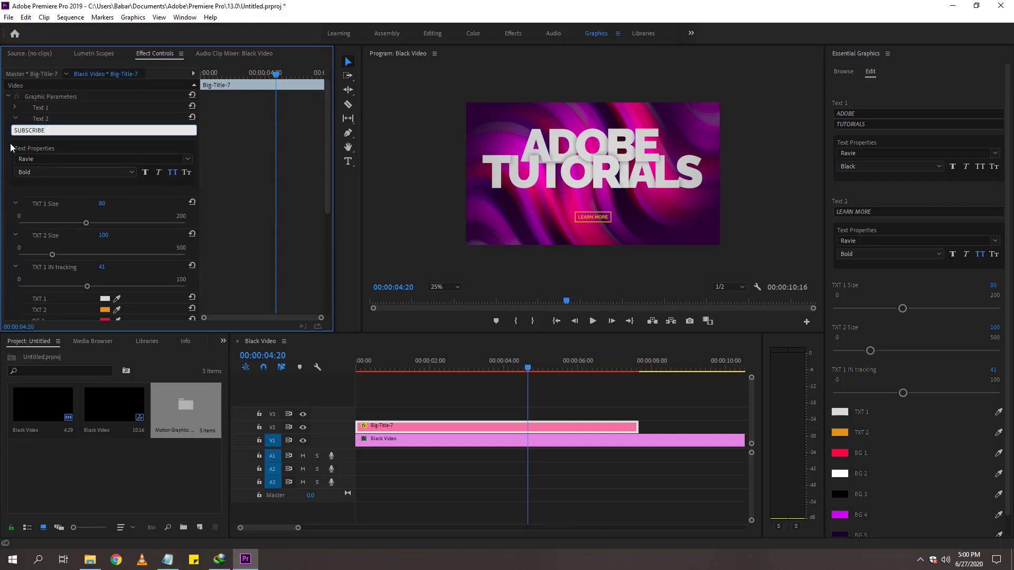
key(Return)
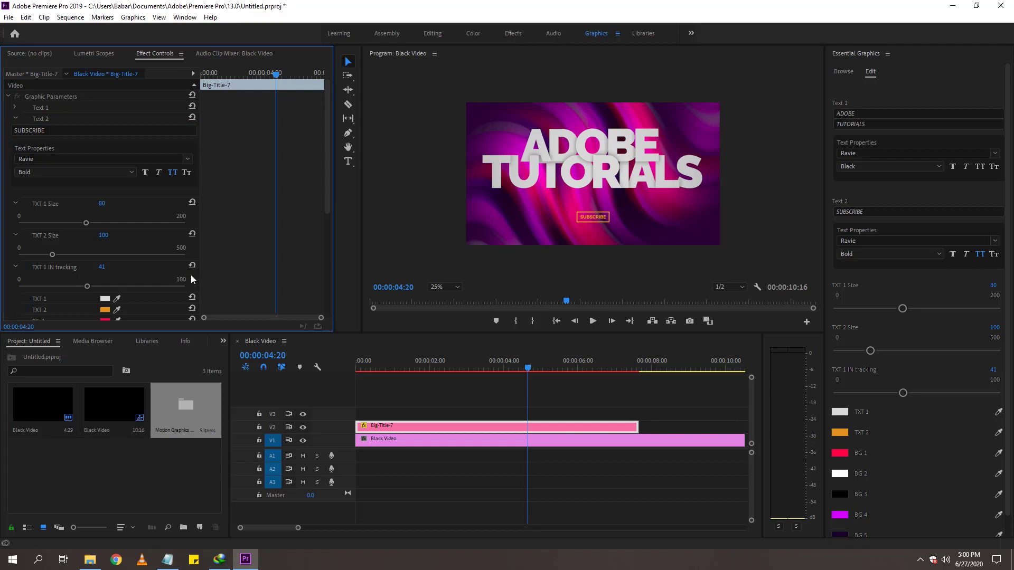
Raise the TXT 2 Size to 234 and select the title clip
click(15, 119)
drag(58, 181, 97, 180)
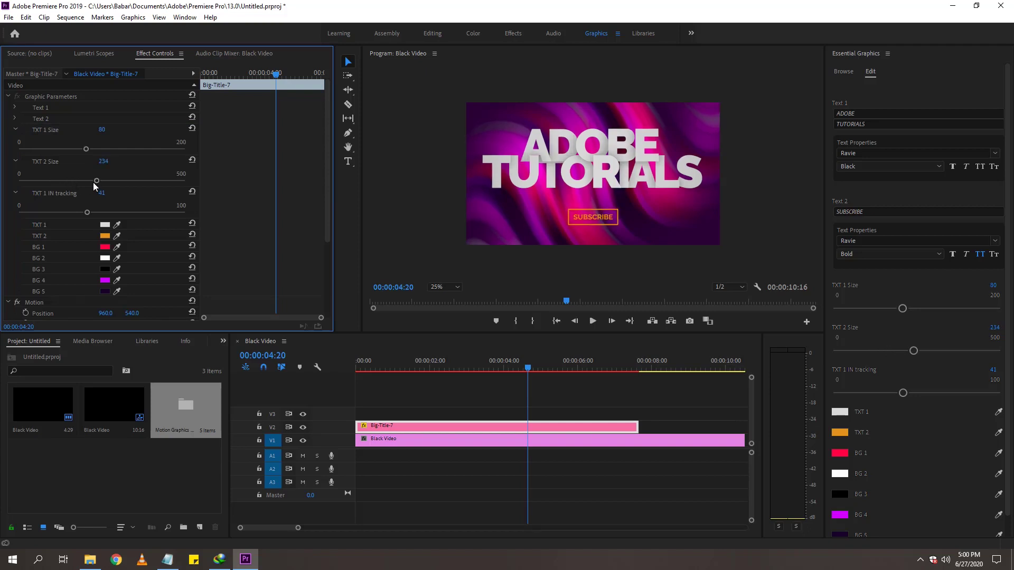
click(408, 398)
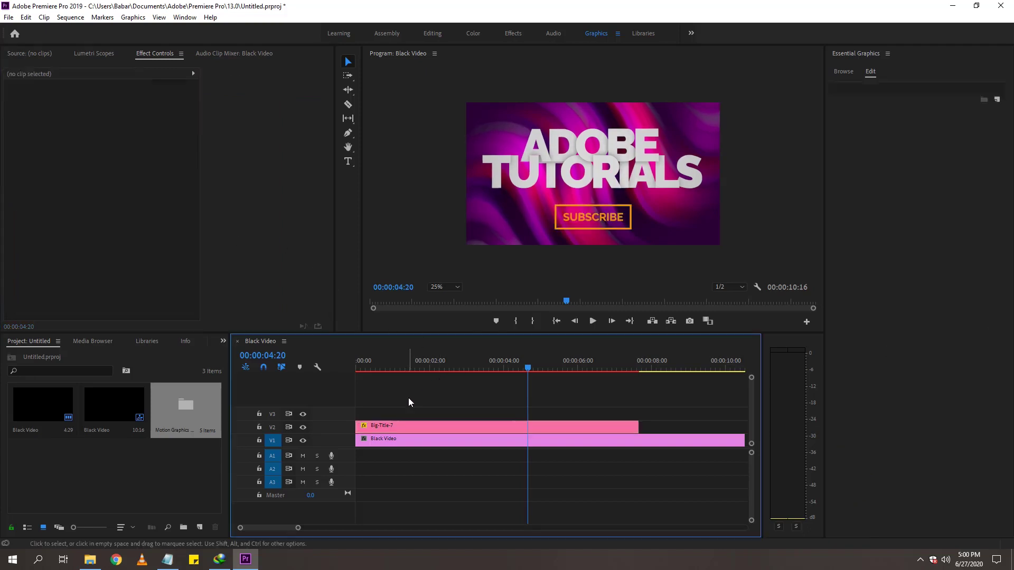
Delete the Big-Title-7 clip from V2 and play back the black sequence
key(Home)
click(592, 321)
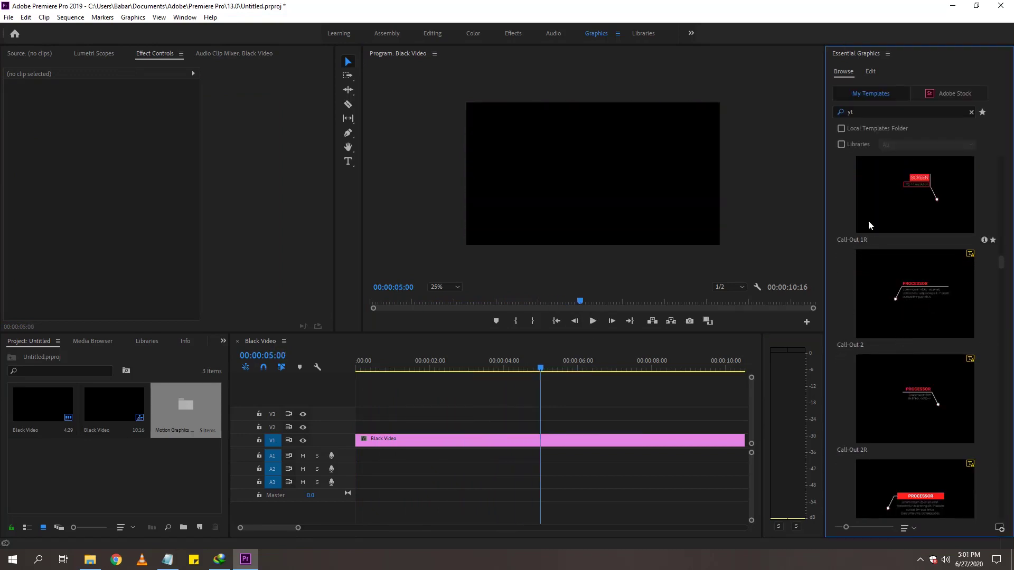
scroll(890, 291, down, 5)
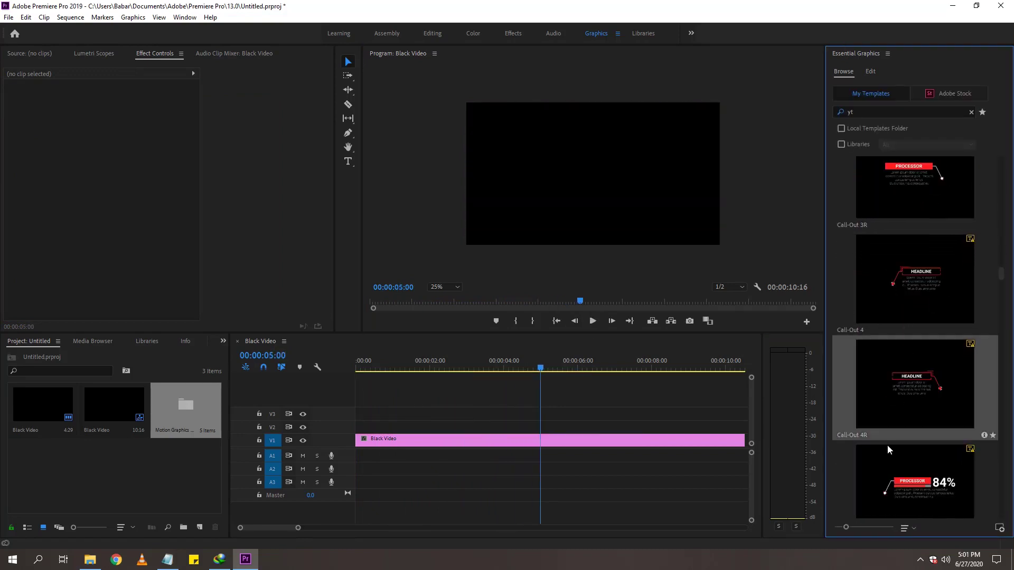
Scroll the Essential Graphics Browse list down to the Social-Media-Link templates
scroll(920, 368, down, 3)
scroll(911, 378, down, 4)
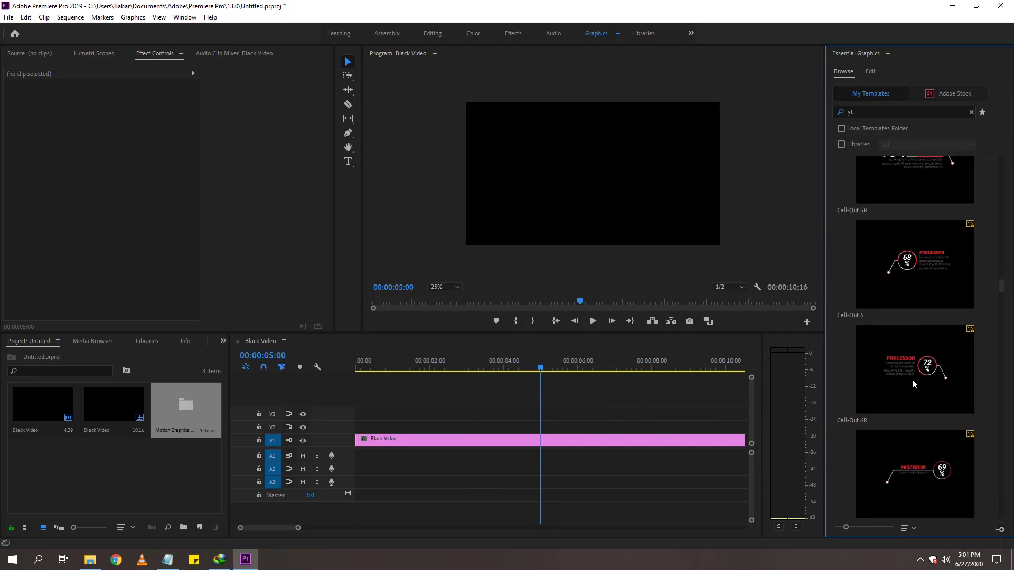
scroll(912, 379, down, 4)
scroll(912, 379, down, 4)
scroll(915, 381, down, 5)
scroll(915, 381, down, 5)
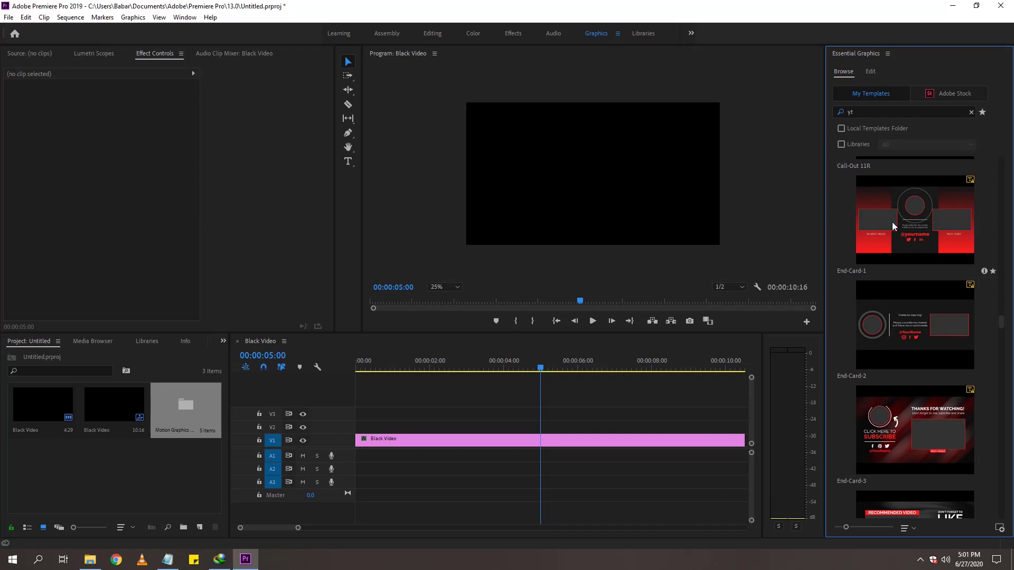
scroll(892, 307, down, 5)
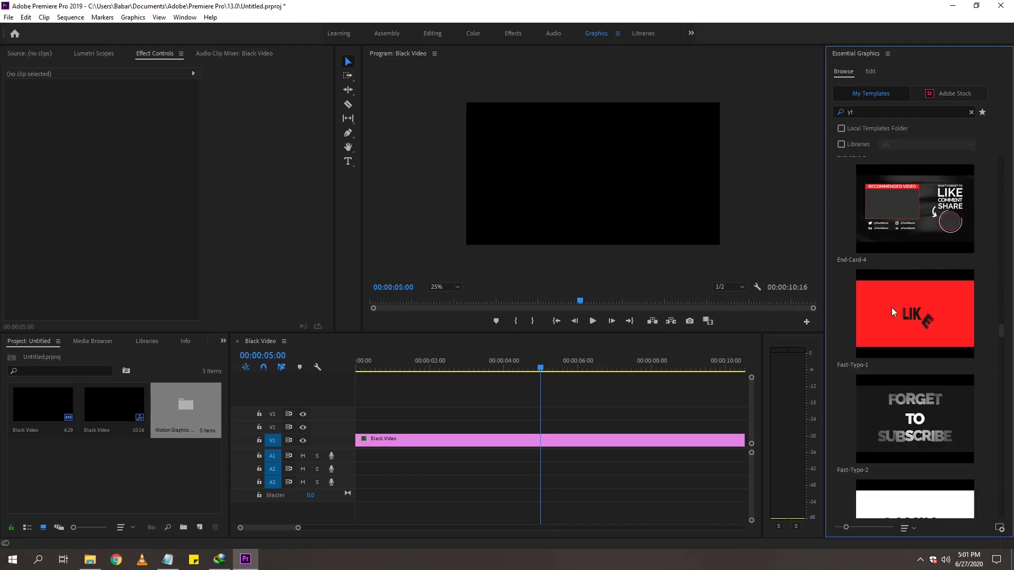
scroll(898, 325, down, 2)
scroll(904, 319, down, 2)
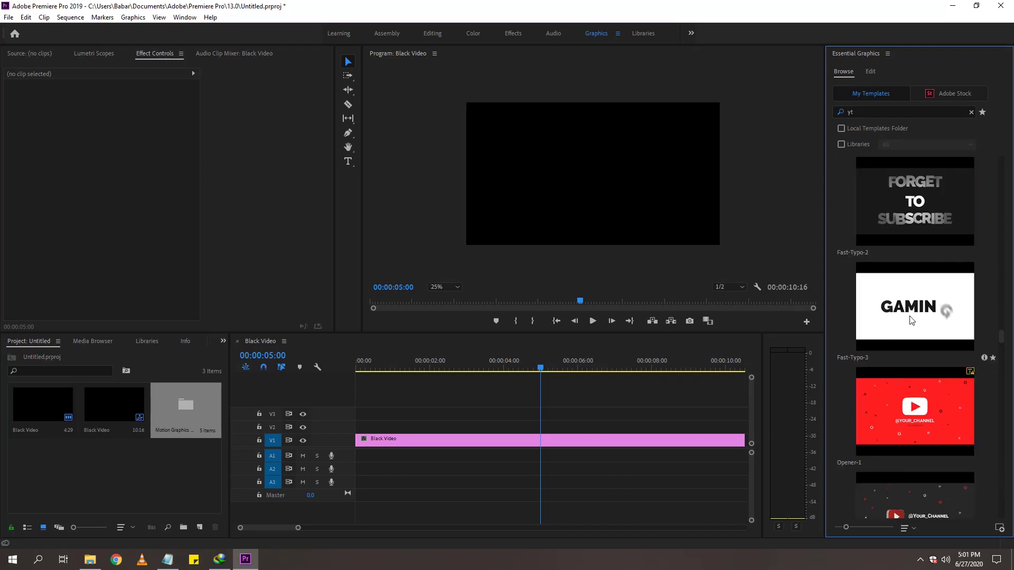
scroll(906, 321, down, 3)
scroll(901, 298, down, 2)
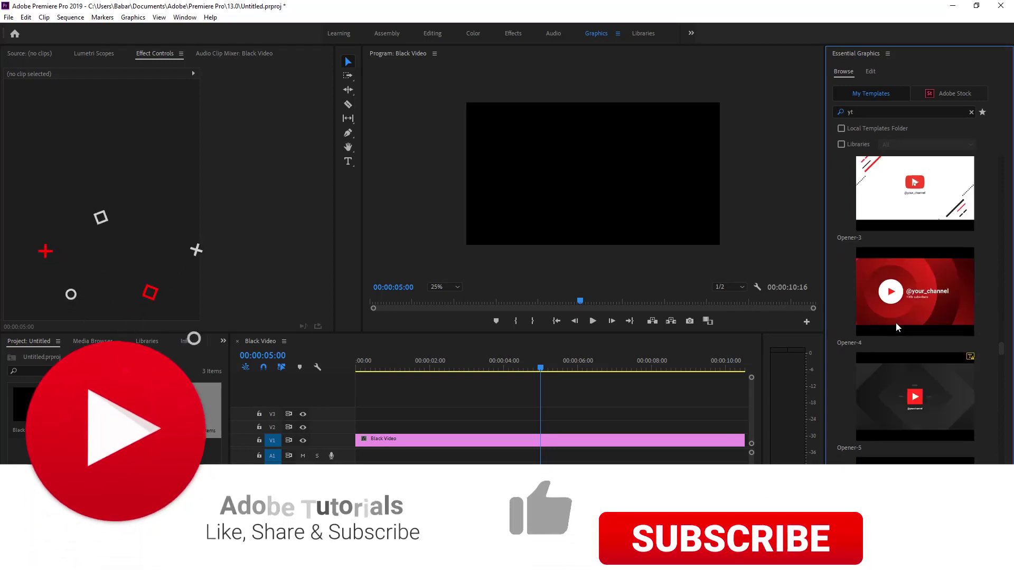
scroll(895, 322, down, 2)
scroll(901, 322, down, 1)
scroll(905, 408, down, 3)
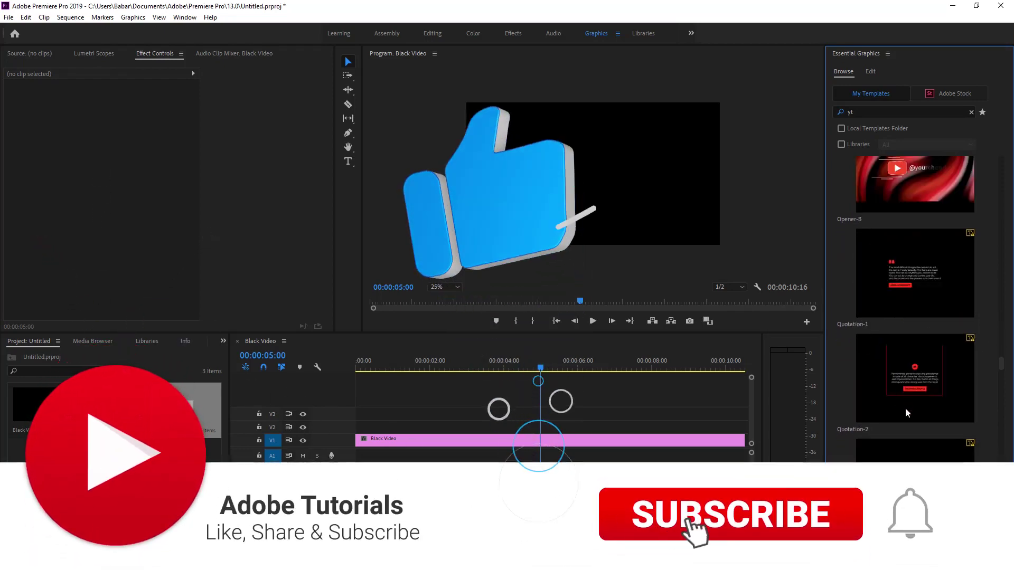
scroll(905, 397, down, 3)
scroll(921, 438, down, 2)
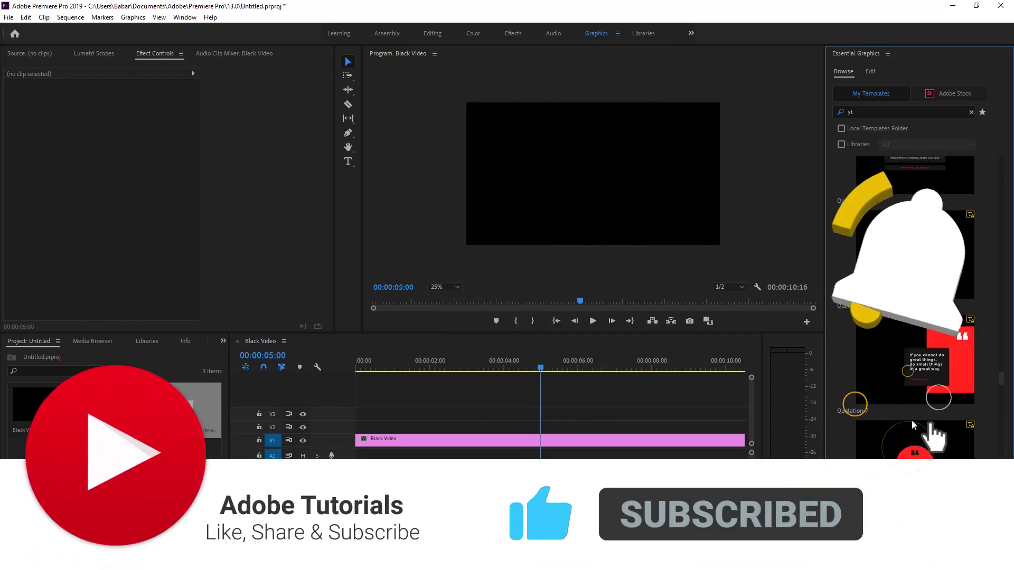
scroll(898, 344, down, 2)
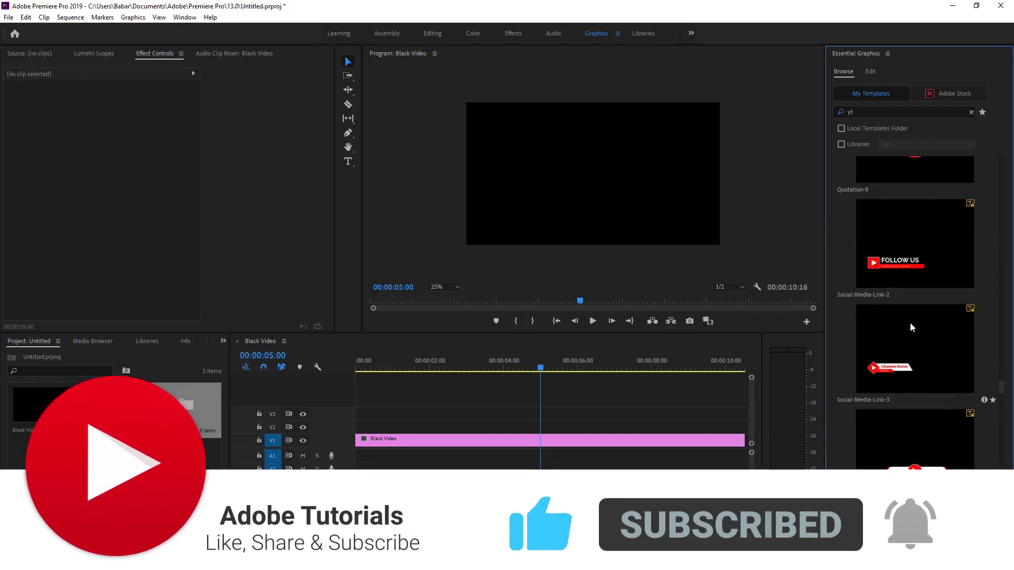
scroll(904, 421, down, 1)
scroll(883, 452, down, 1)
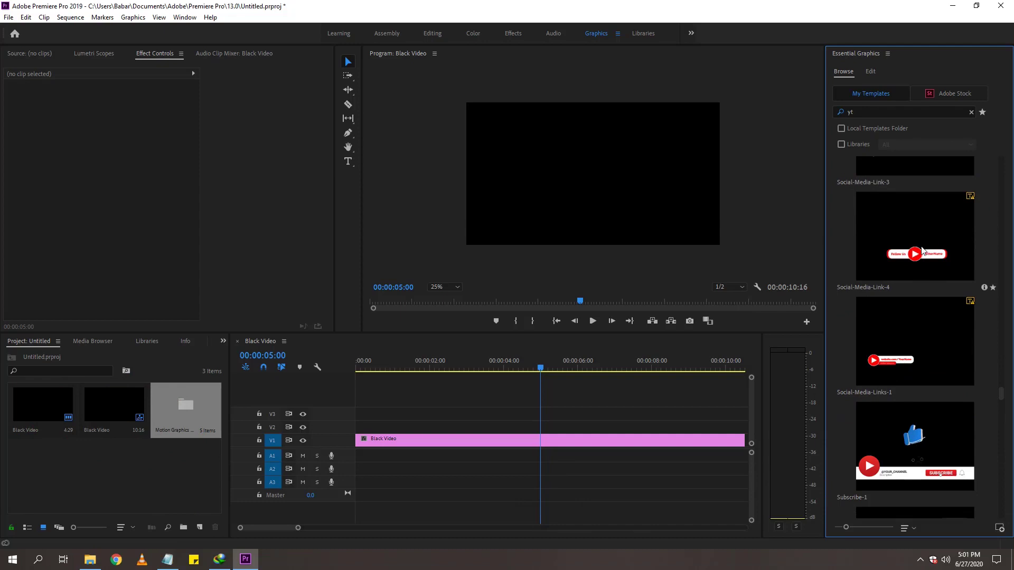
Place Social-Media-Link-4 on V2 above the black video and set its Scale to 50
drag(921, 254, 358, 433)
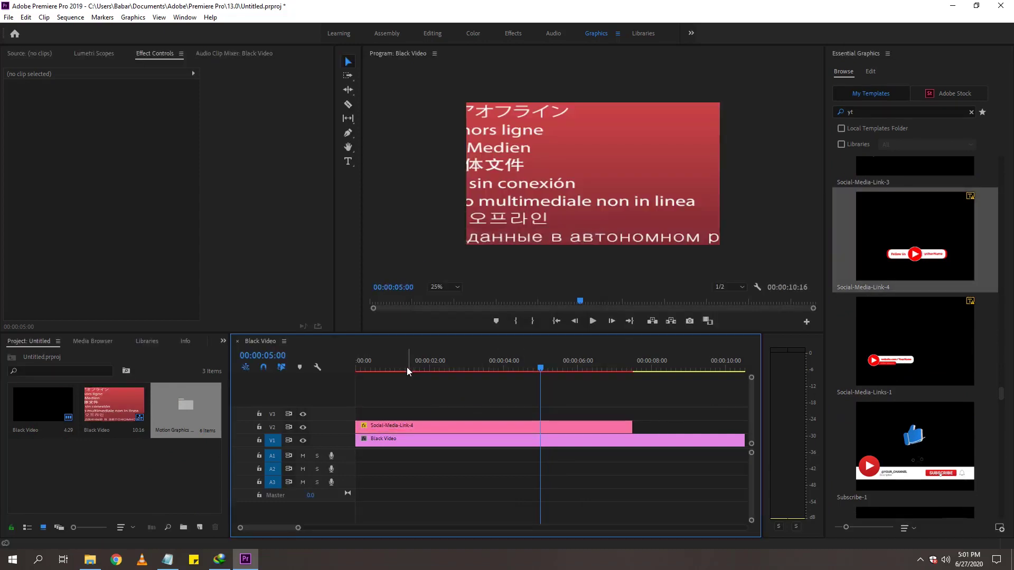
click(382, 365)
click(396, 425)
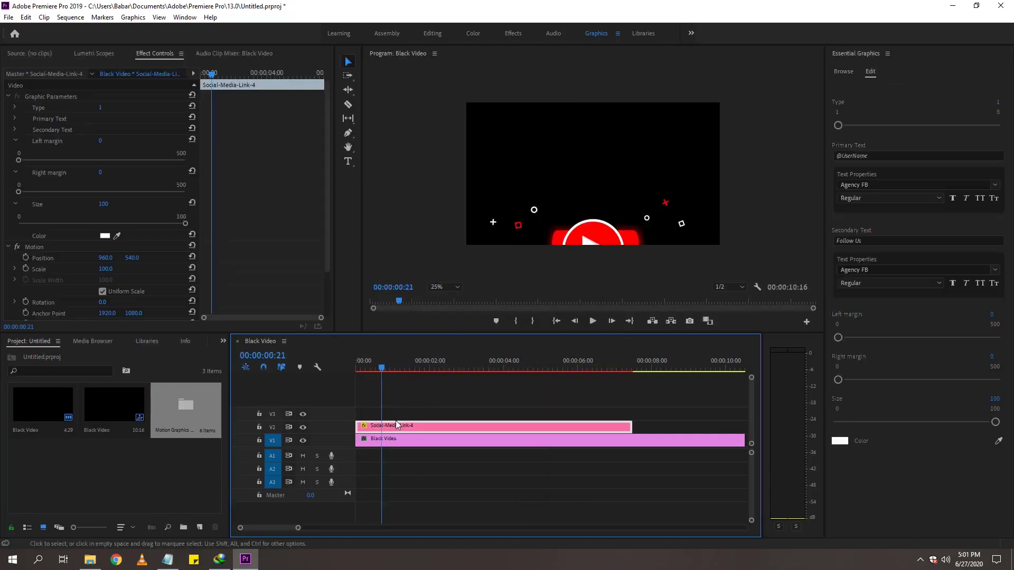
click(113, 268)
text(50)
key(Return)
drag(373, 368, 498, 371)
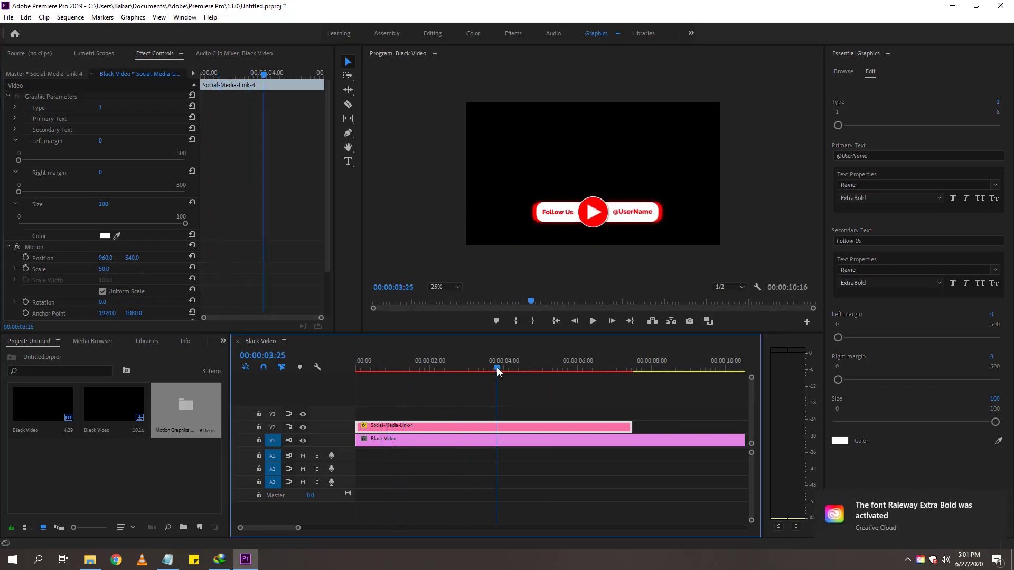
click(15, 106)
click(15, 107)
click(15, 118)
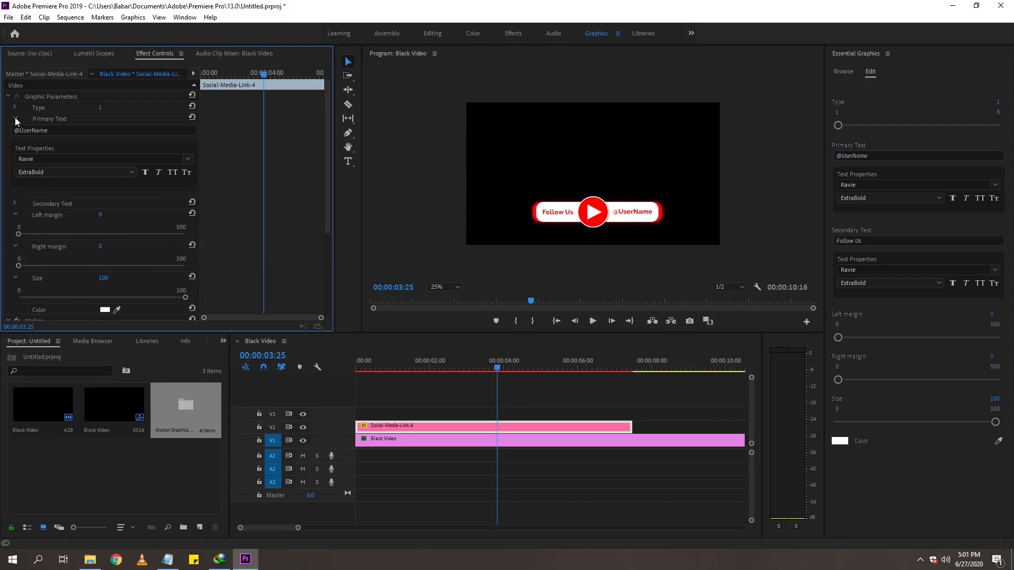
click(47, 130)
drag(47, 130, 17, 130)
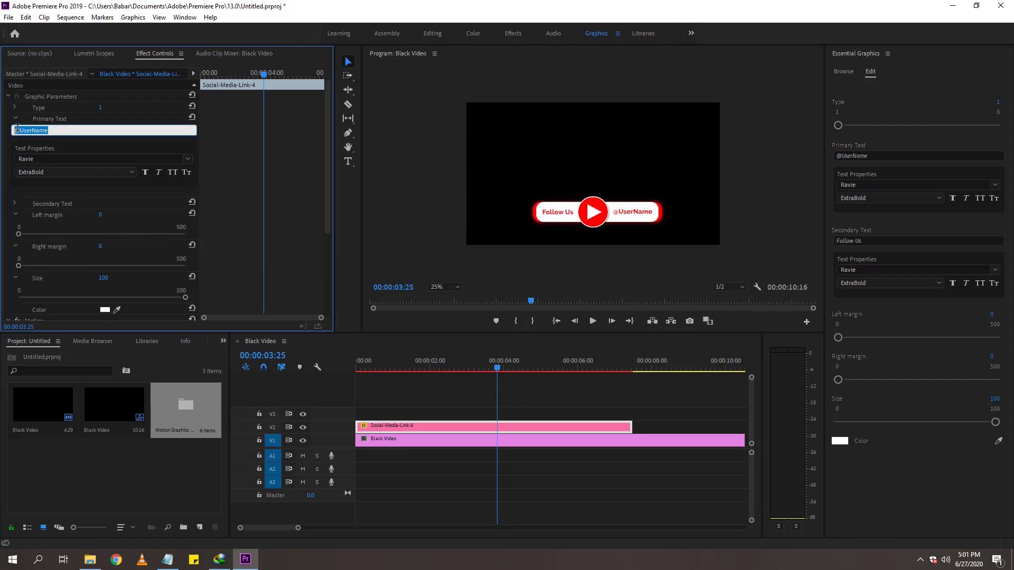
text(AdobeTutorials)
click(15, 118)
Change the Secondary Text from Follow Us to Subscribe
click(16, 130)
click(42, 141)
drag(42, 141, 3, 144)
text(Subscribe)
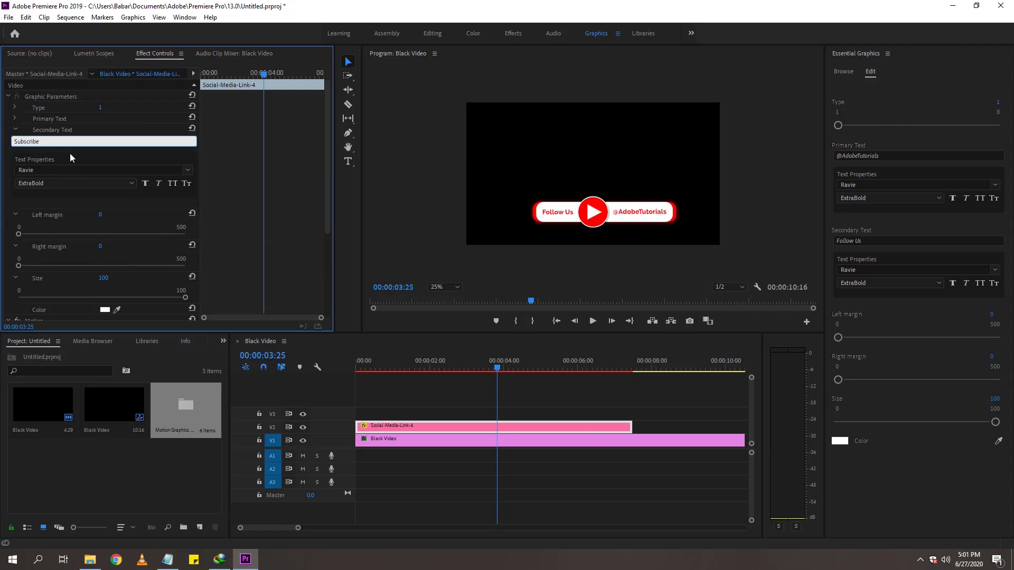
click(134, 160)
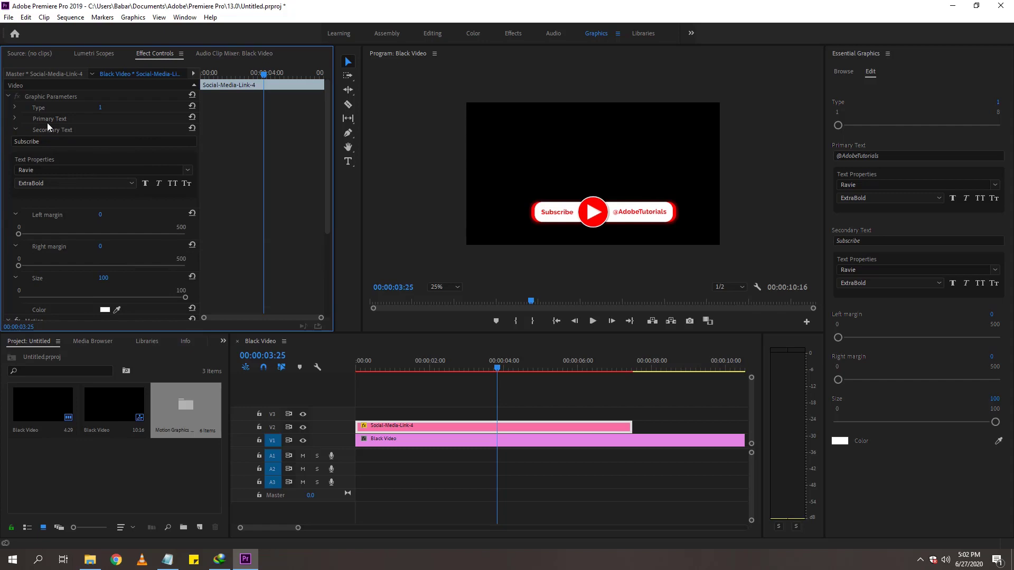
click(15, 129)
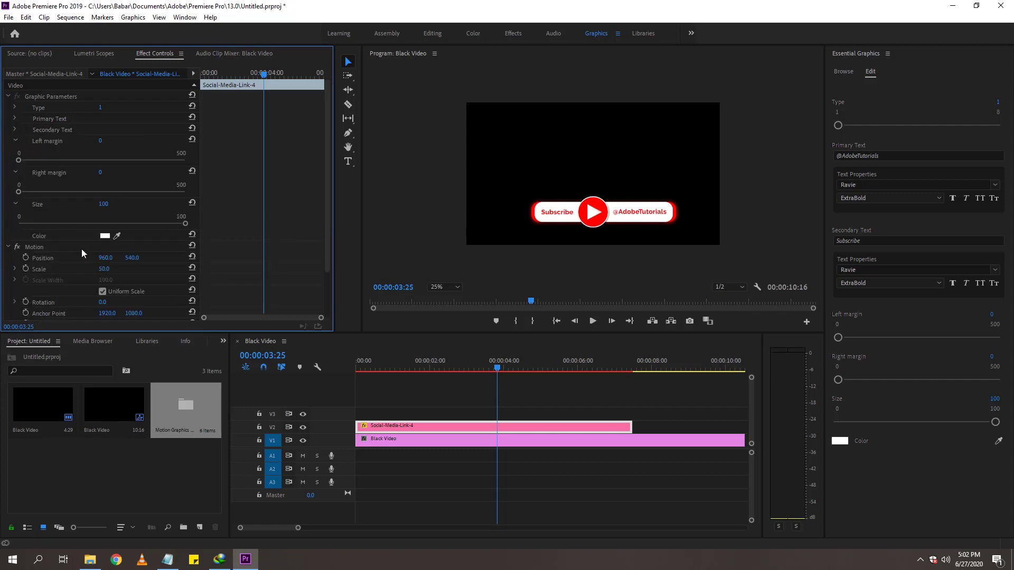
Play the sequence from the start to preview the Subscribe link graphic
scroll(71, 248, down, 3)
scroll(67, 233, up, 3)
click(37, 109)
click(358, 369)
click(594, 322)
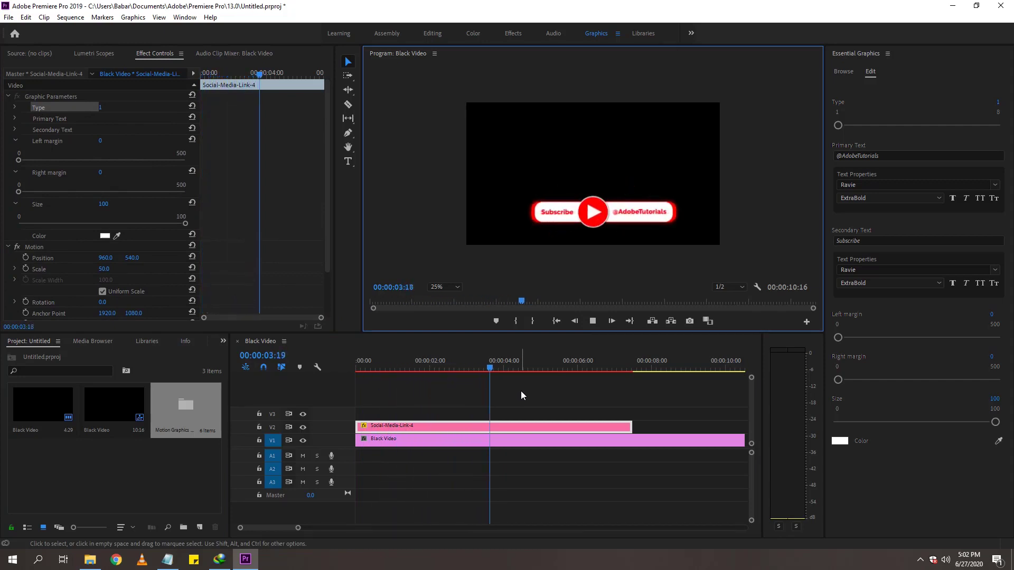
click(616, 396)
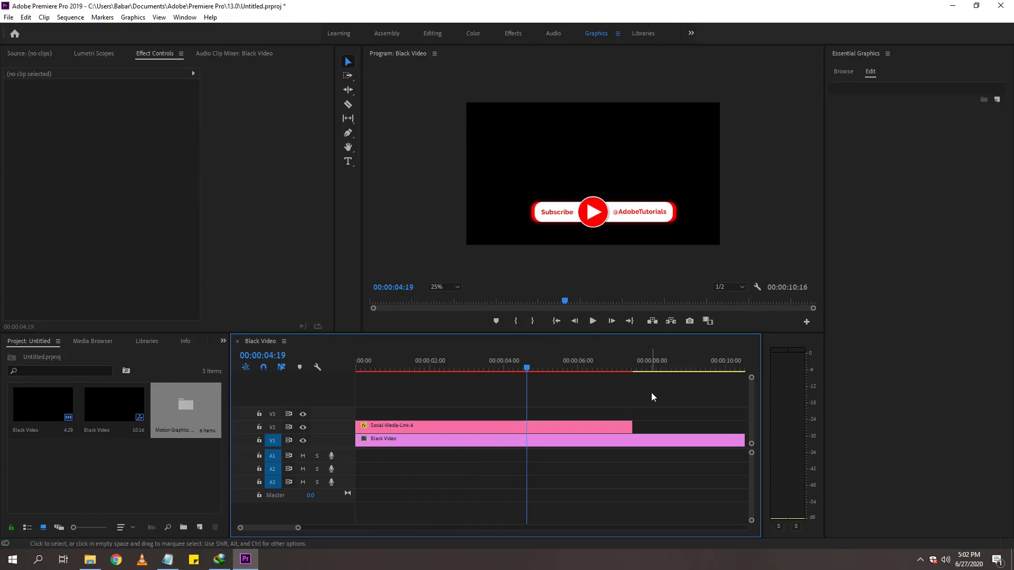
Return to Essential Graphics Browse and scroll through the Title and TR transition templates
click(845, 69)
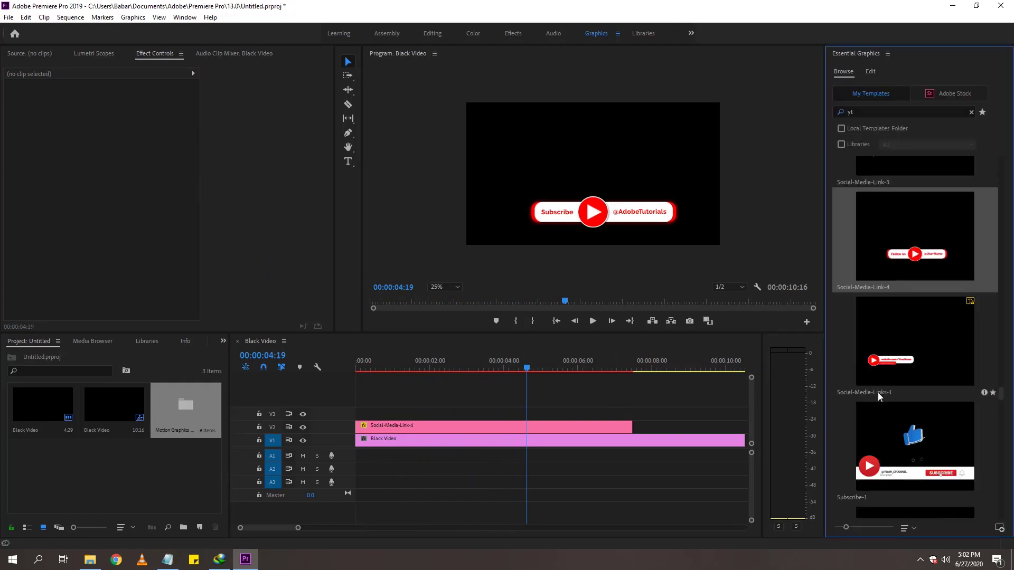
scroll(877, 392, down, 5)
scroll(875, 390, down, 3)
scroll(891, 342, down, 3)
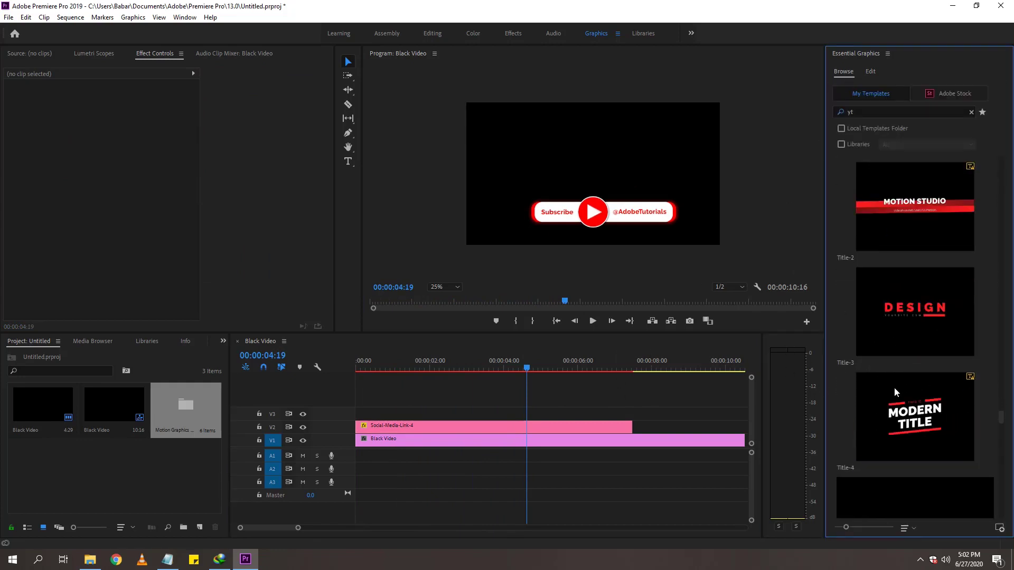
scroll(893, 342, down, 3)
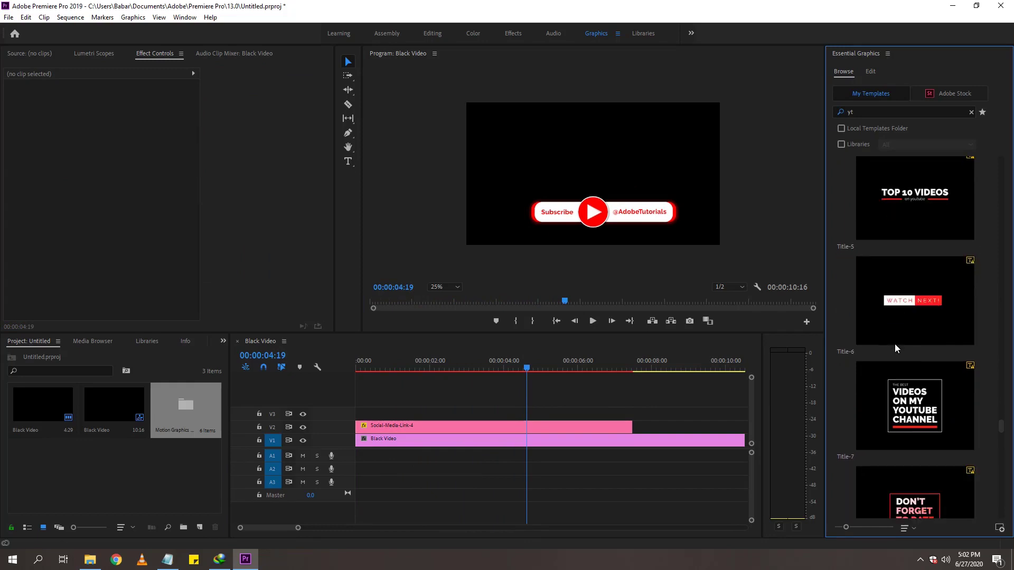
scroll(895, 343, down, 2)
scroll(895, 362, down, 2)
mouse_move(958, 205)
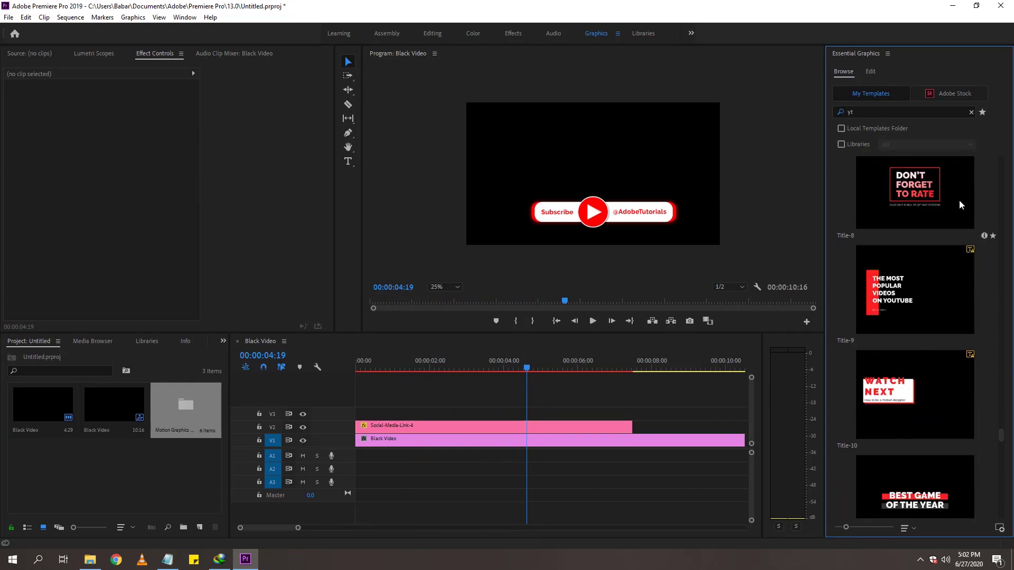
scroll(939, 403, down, 2)
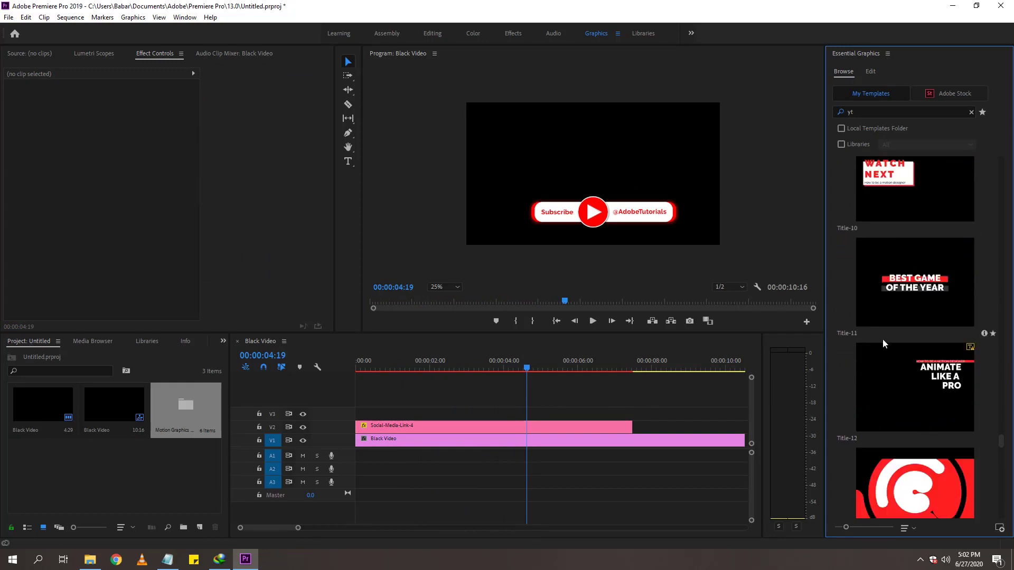
scroll(892, 338, down, 1)
scroll(918, 333, down, 1)
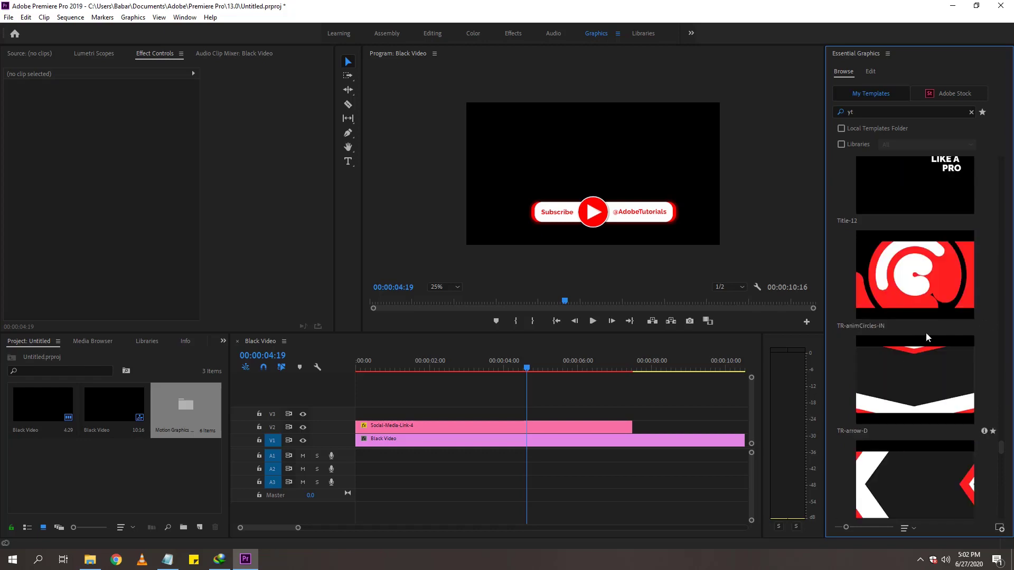
scroll(903, 357, down, 1)
scroll(903, 357, down, 1)
scroll(903, 357, down, 2)
scroll(903, 357, down, 1)
scroll(903, 357, down, 2)
scroll(903, 357, down, 2)
scroll(902, 370, down, 5)
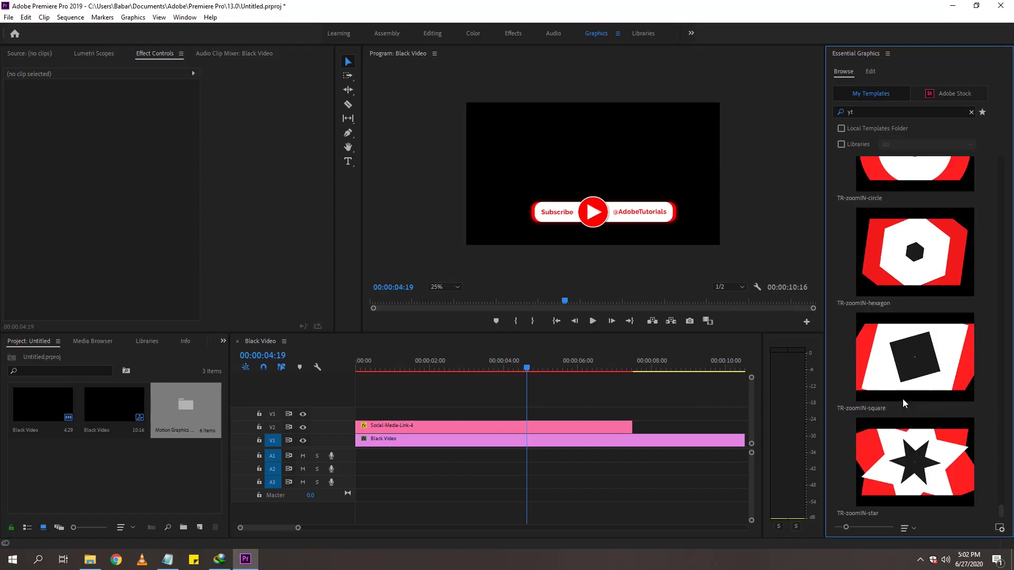